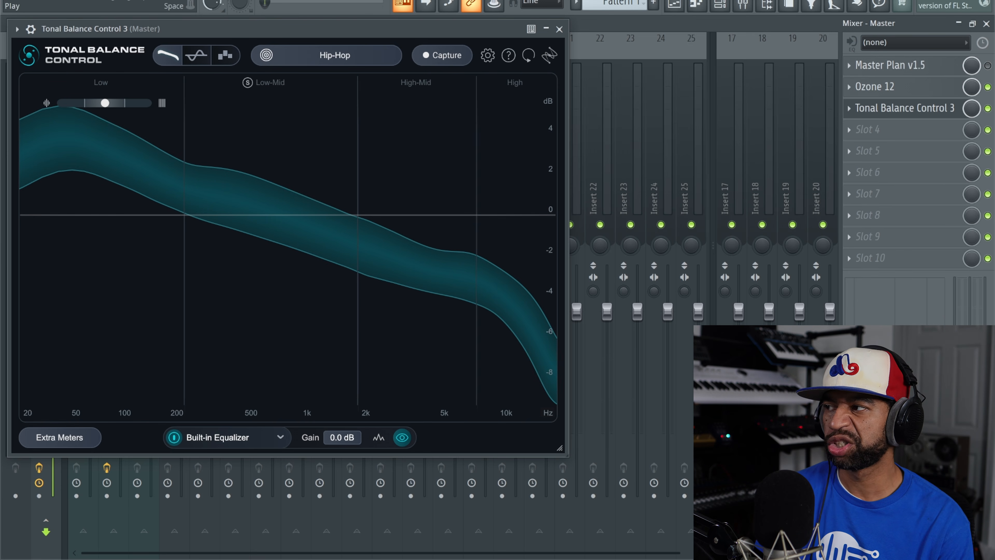
Compare the song's tonal balance curve during playback with Ozone 12 active and bypassed, and re-enable Ozone 12 on the master
key(space)
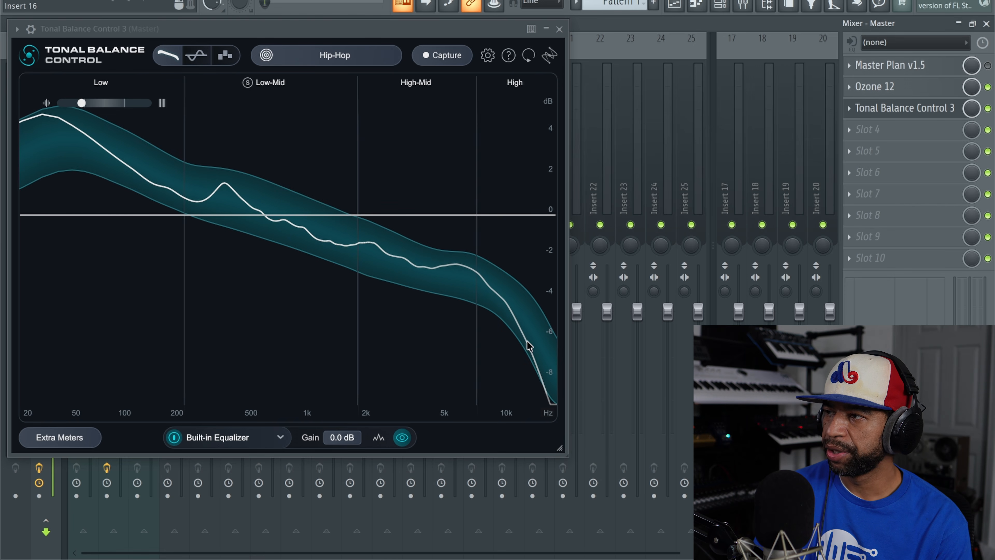
key(space)
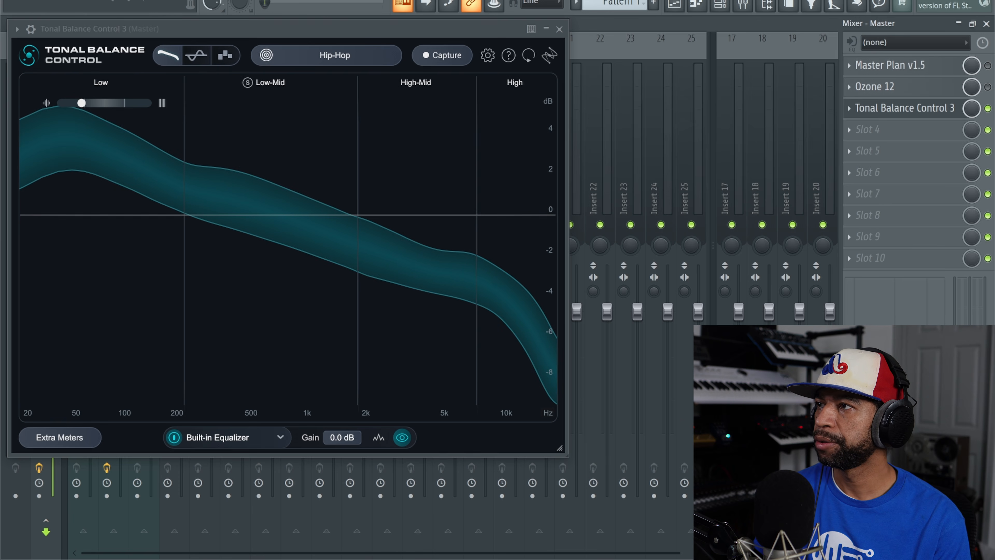
key(space)
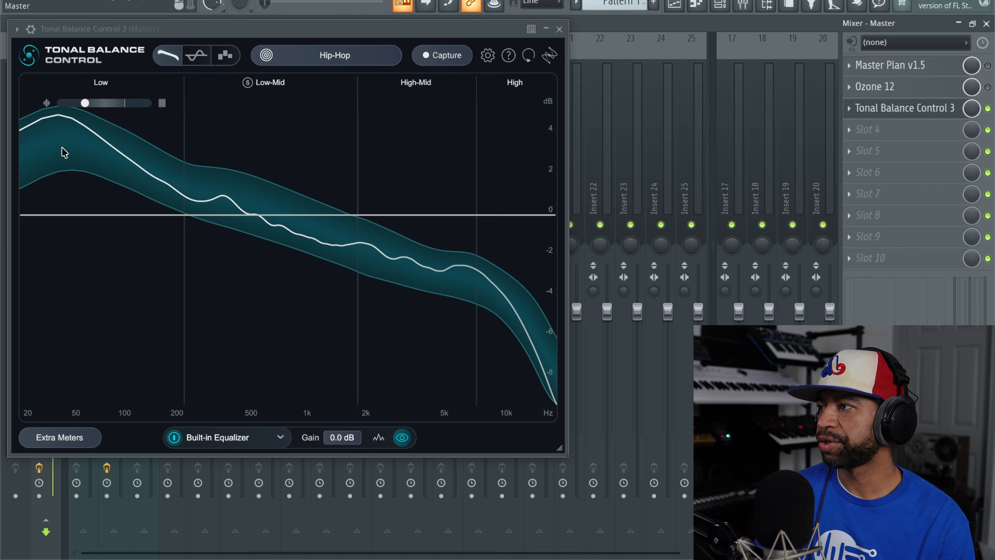
click(988, 87)
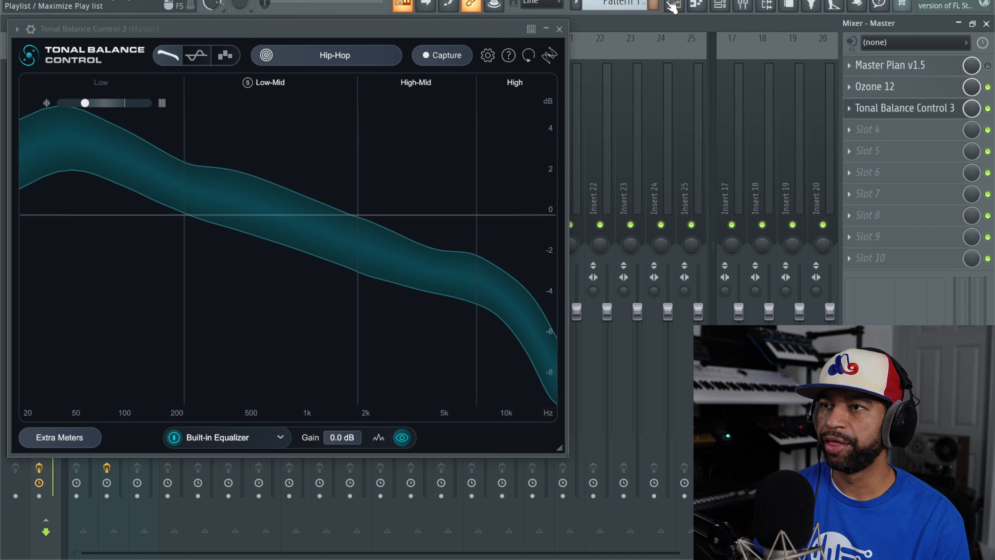
Close Tonal Balance Control 3 and play the unmastered song in the Playlist from bar 9
key(F9)
click(558, 29)
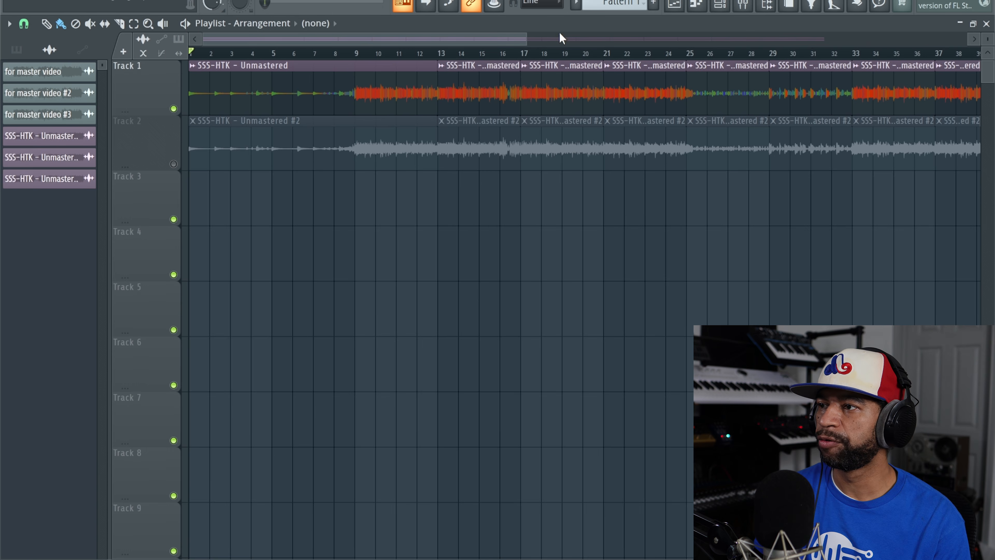
click(348, 55)
key(space)
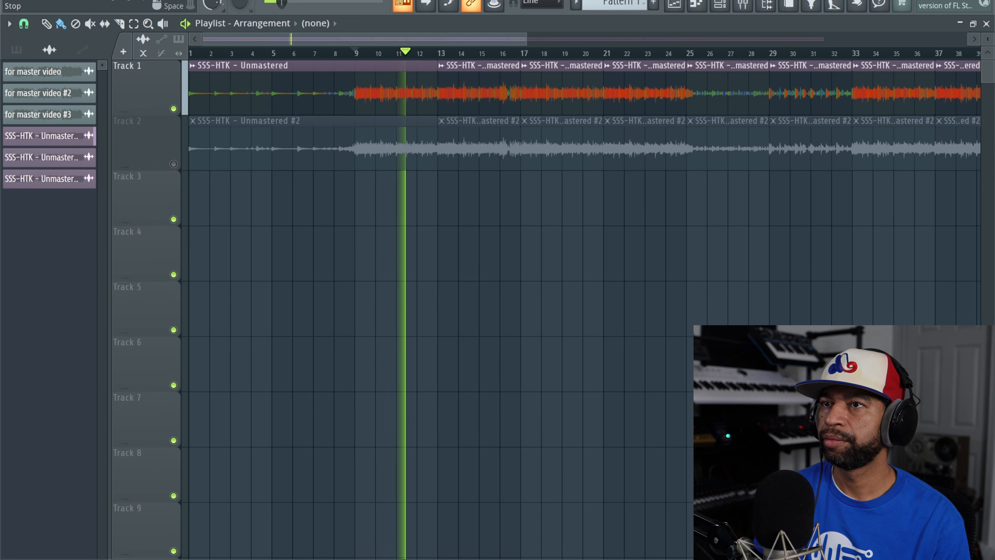
key(space)
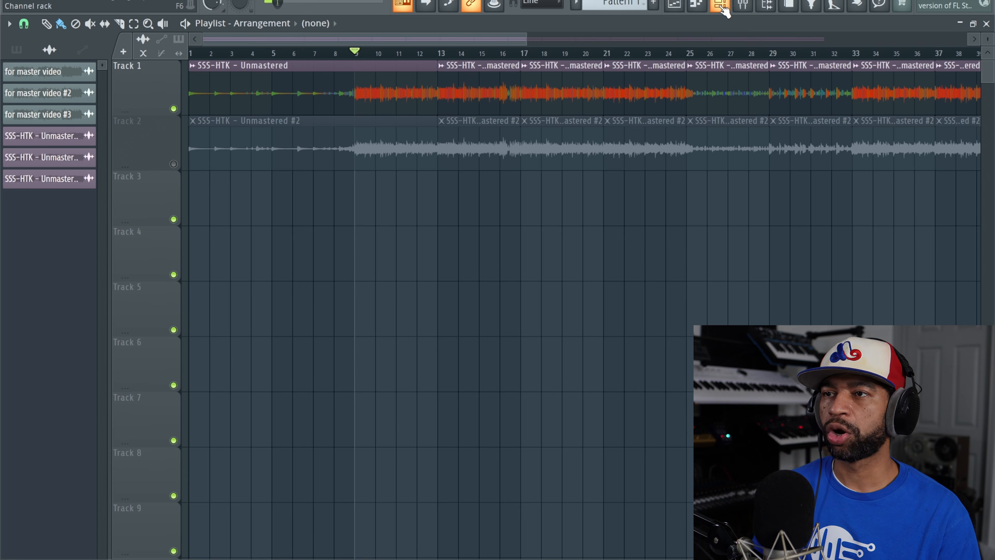
Reopen Tonal Balance Control 3 from the master channel in the Mixer and show its list of targets
click(742, 5)
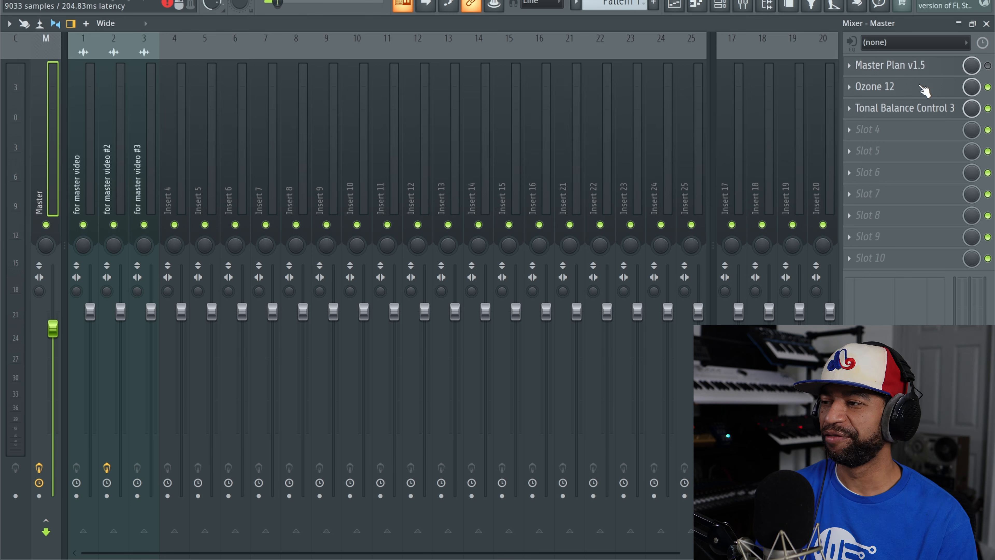
click(909, 115)
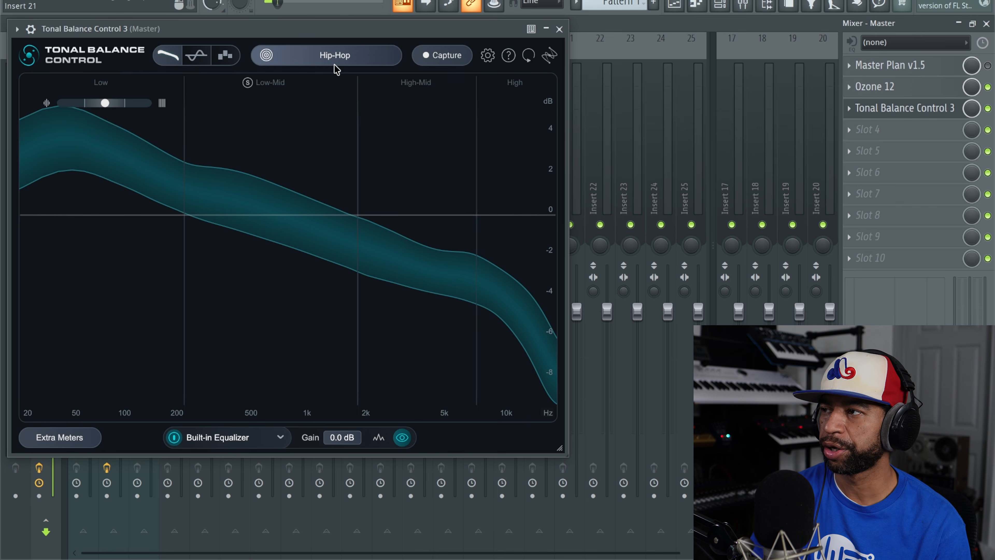
click(321, 59)
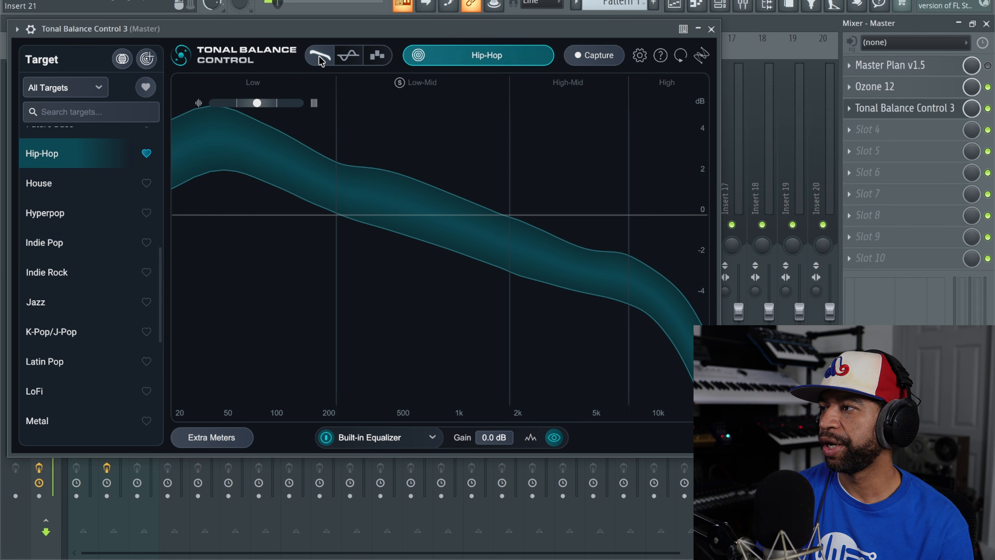
Examine the full list of available genre targets, from All-Purpose to Vocal Jazz
scroll(72, 253, down, 5)
scroll(72, 252, up, 10)
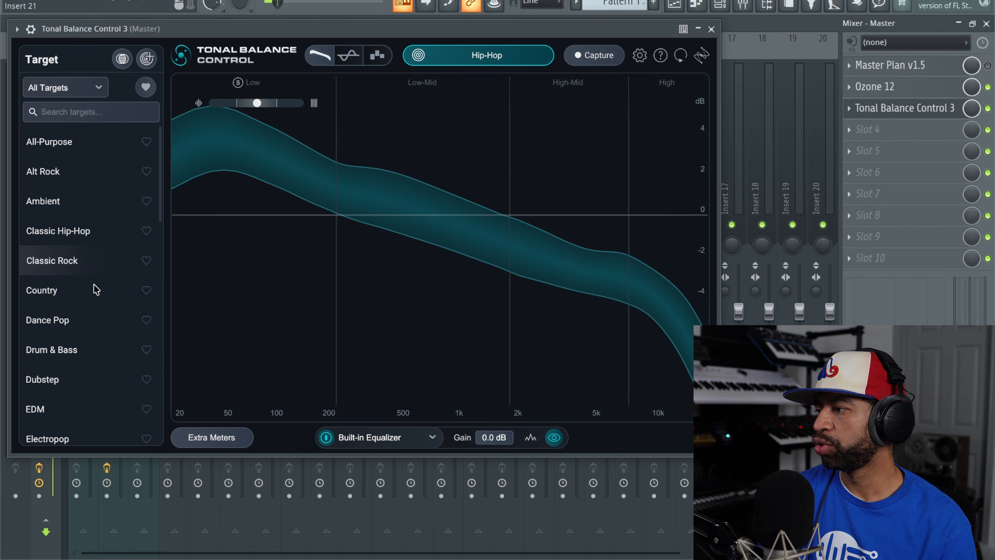
scroll(101, 337, down, 10)
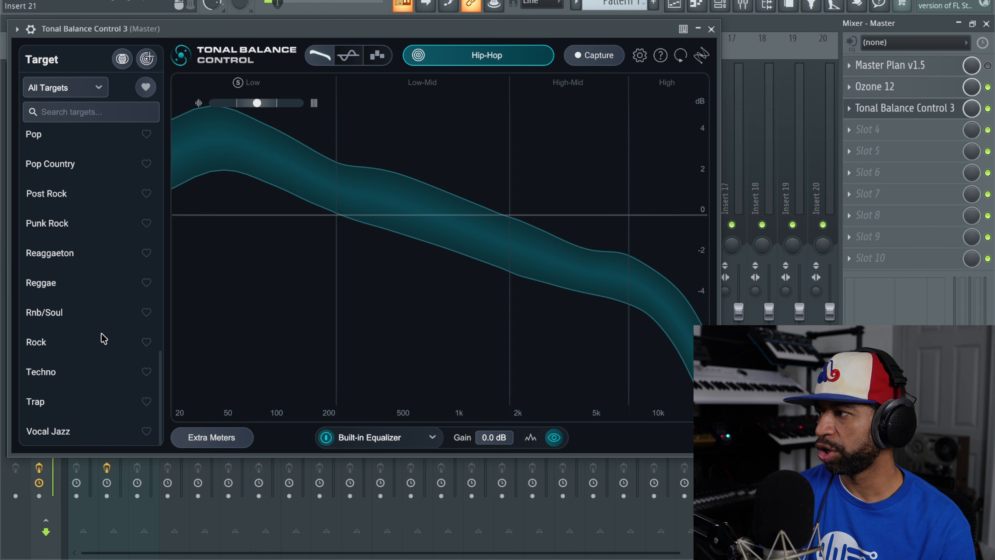
scroll(88, 339, up, 7)
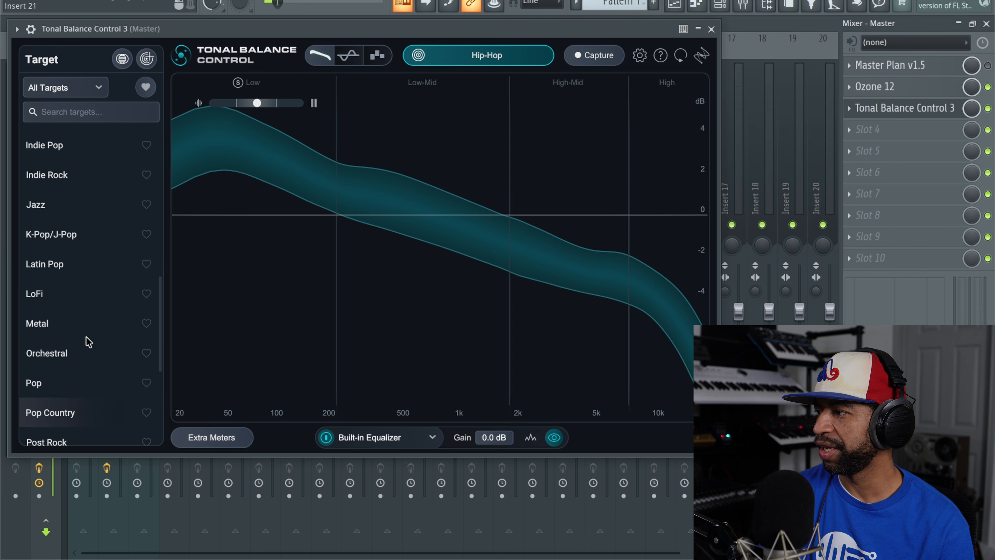
scroll(83, 336, up, 5)
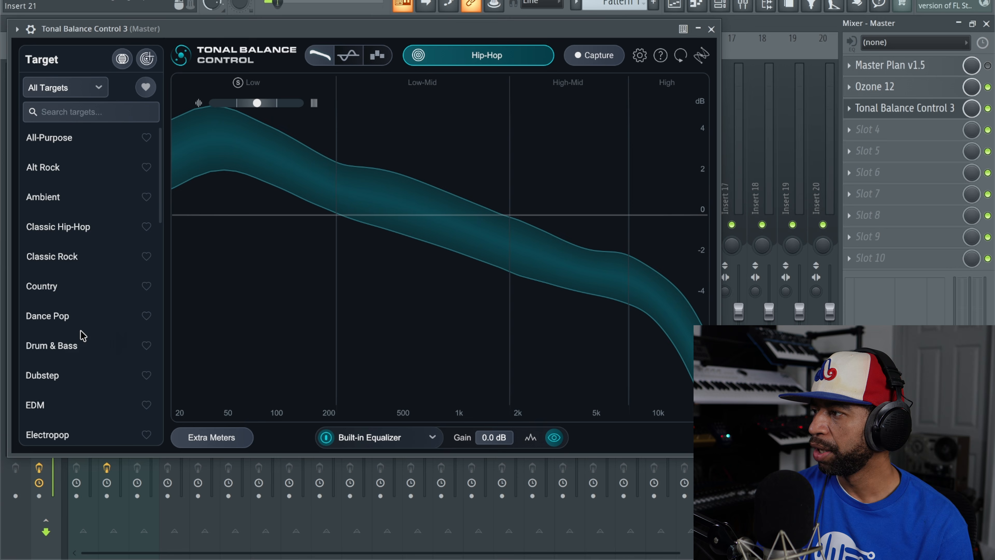
scroll(94, 331, down, 4)
scroll(96, 329, down, 7)
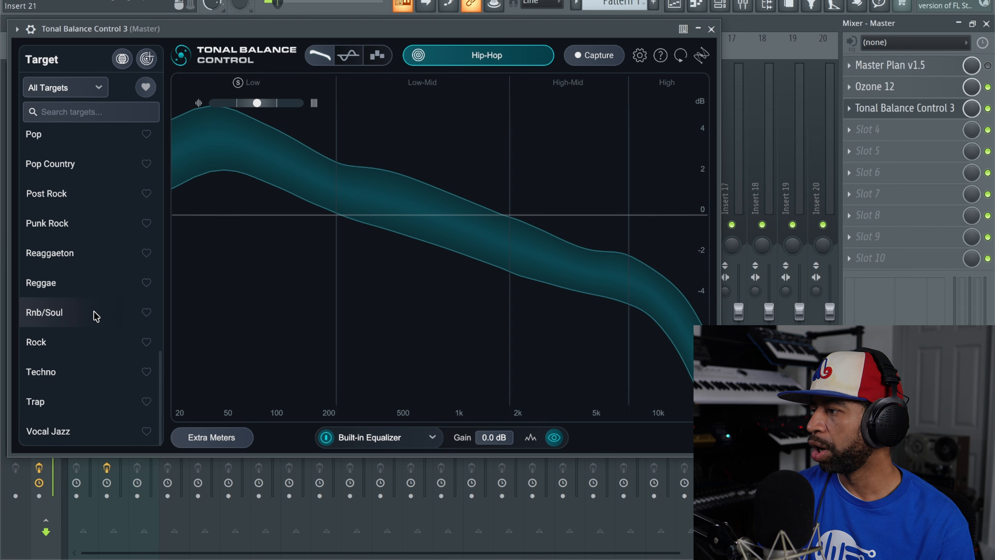
scroll(100, 252, up, 10)
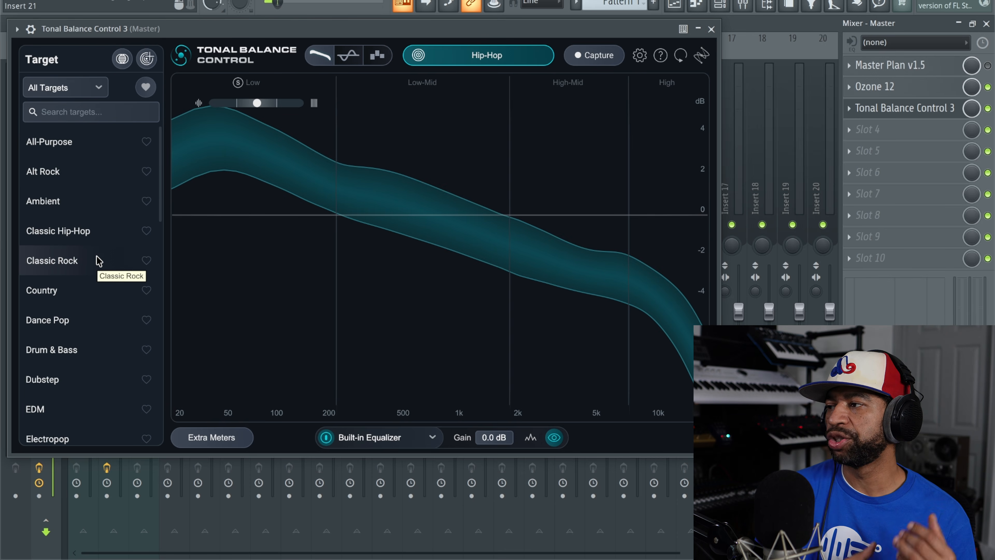
Try several genre targets, including Classic Rock, Country, Dubstep and EDM, and finish with Electropop as the target
click(73, 262)
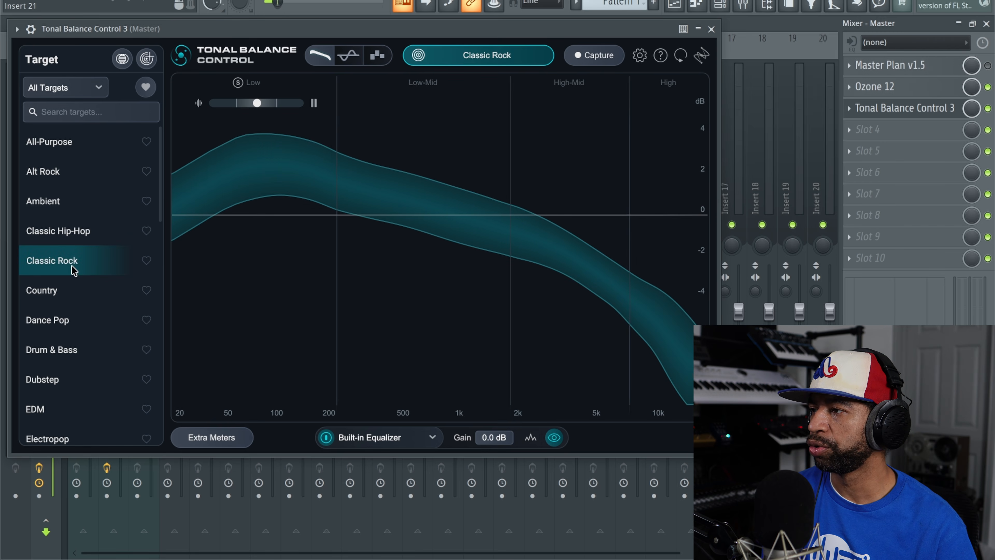
click(59, 294)
click(55, 341)
click(57, 379)
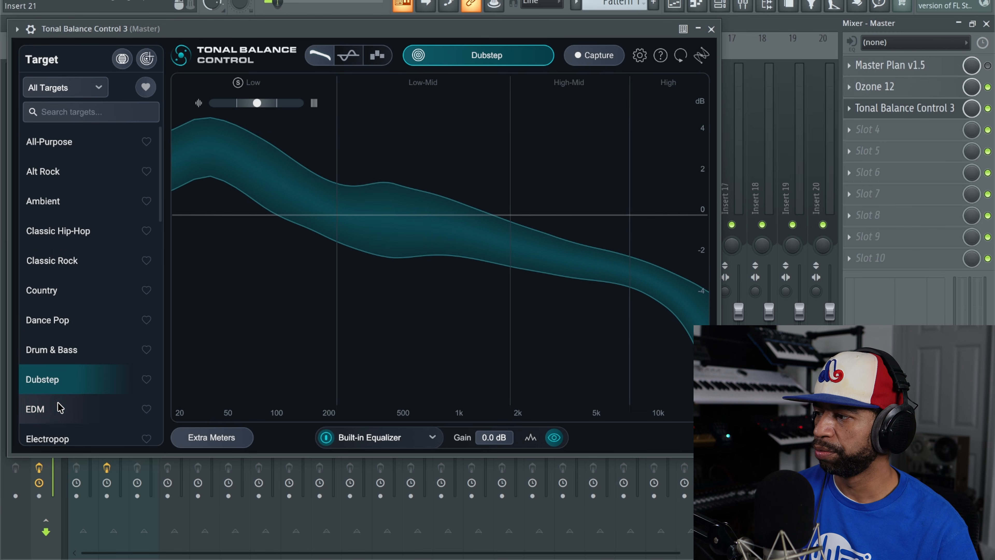
click(58, 410)
click(57, 434)
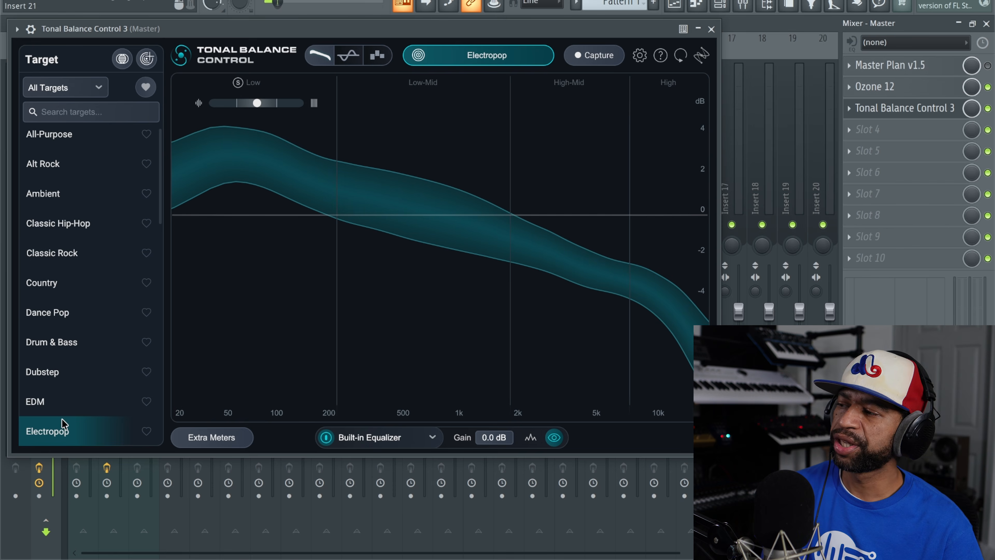
scroll(54, 204, down, 5)
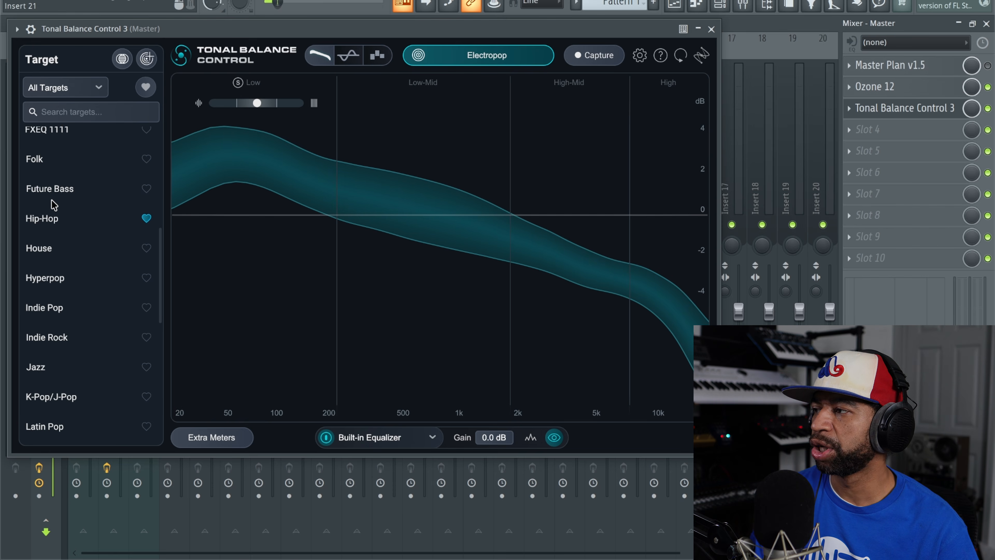
scroll(54, 204, down, 6)
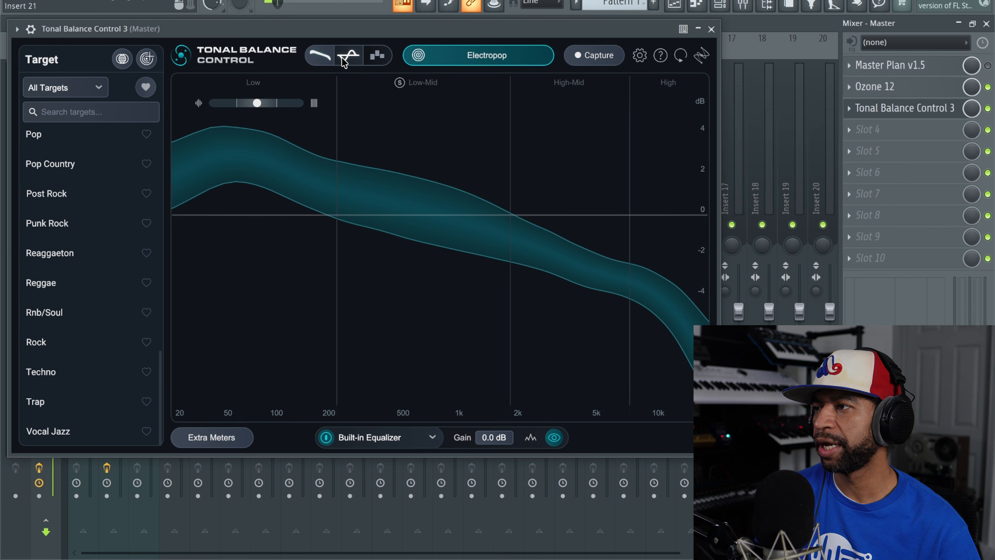
Compare the sloped and flattened target curve views, ending on the flattened one
click(349, 61)
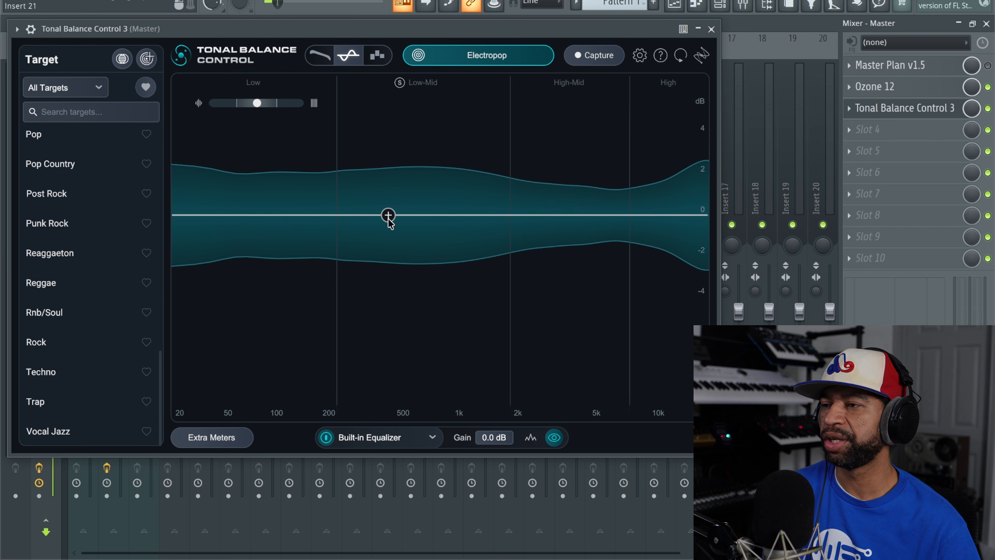
click(327, 59)
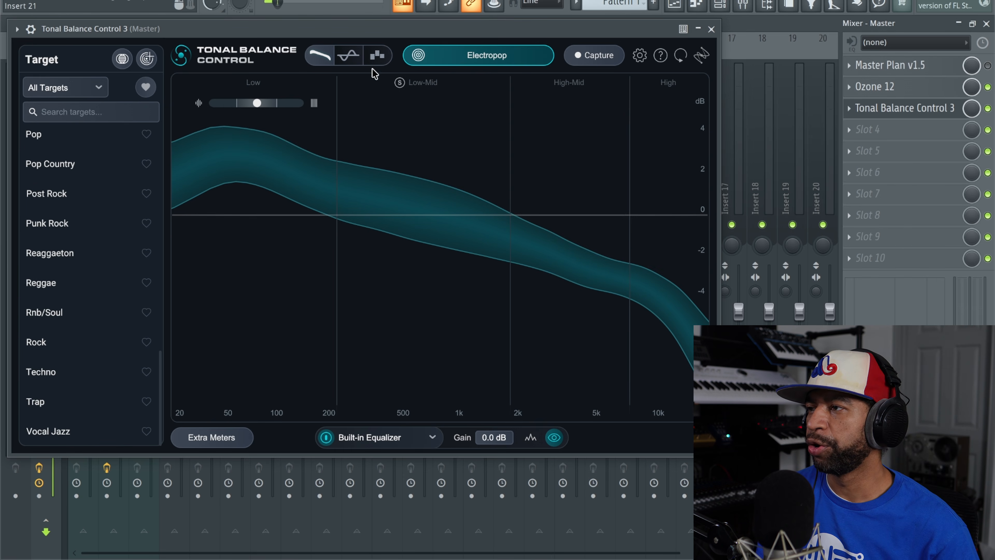
click(349, 56)
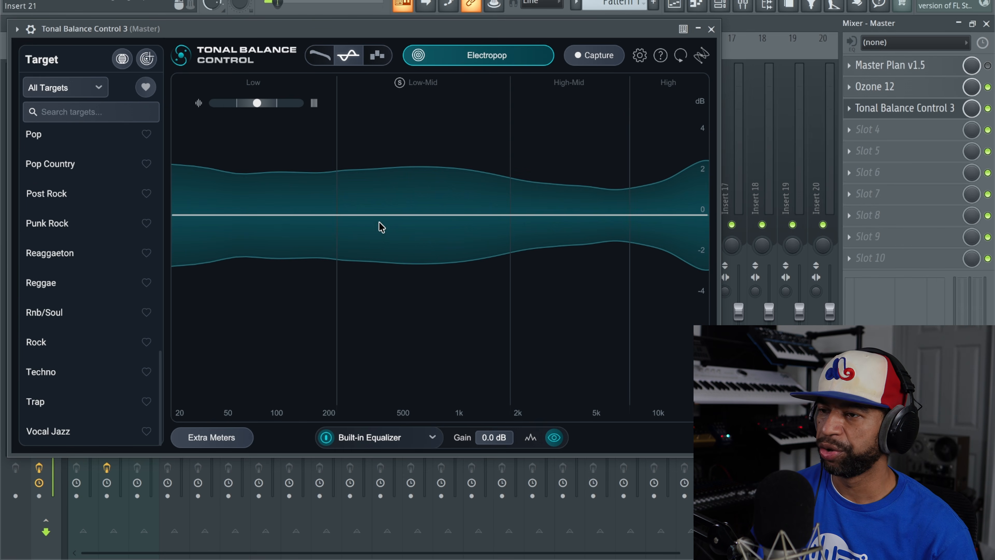
Bring up the Playlist behind the plugin and play the song to check its curve against the Electropop target
click(673, 4)
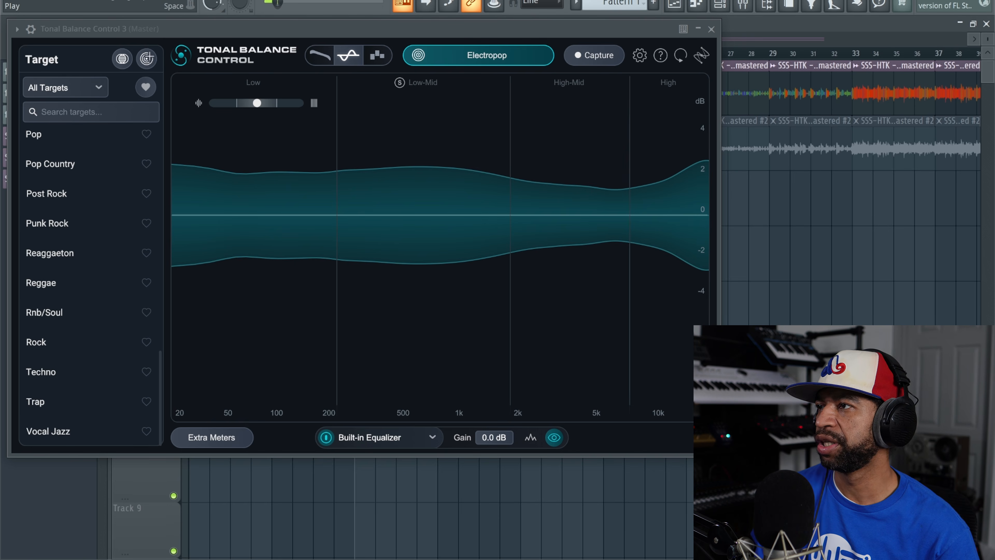
key(space)
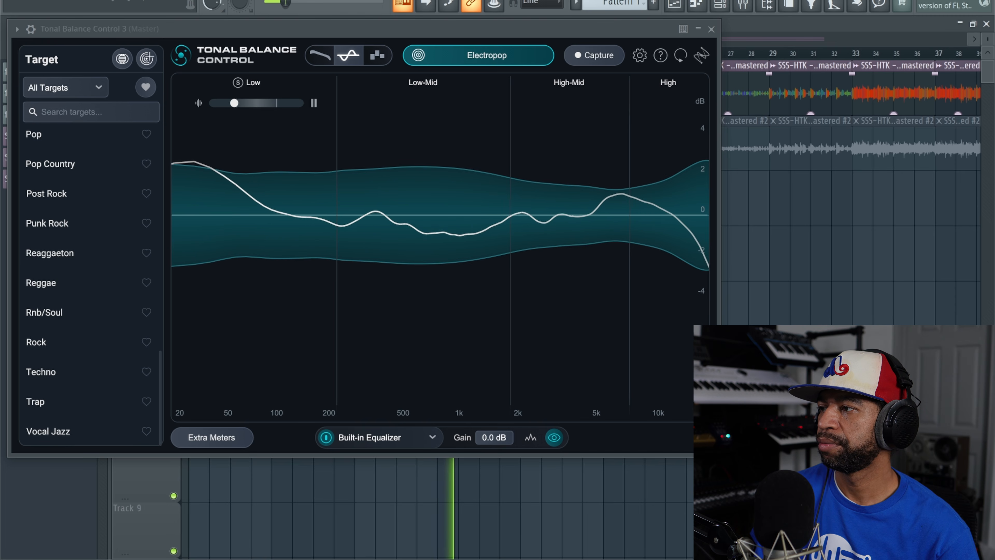
key(space)
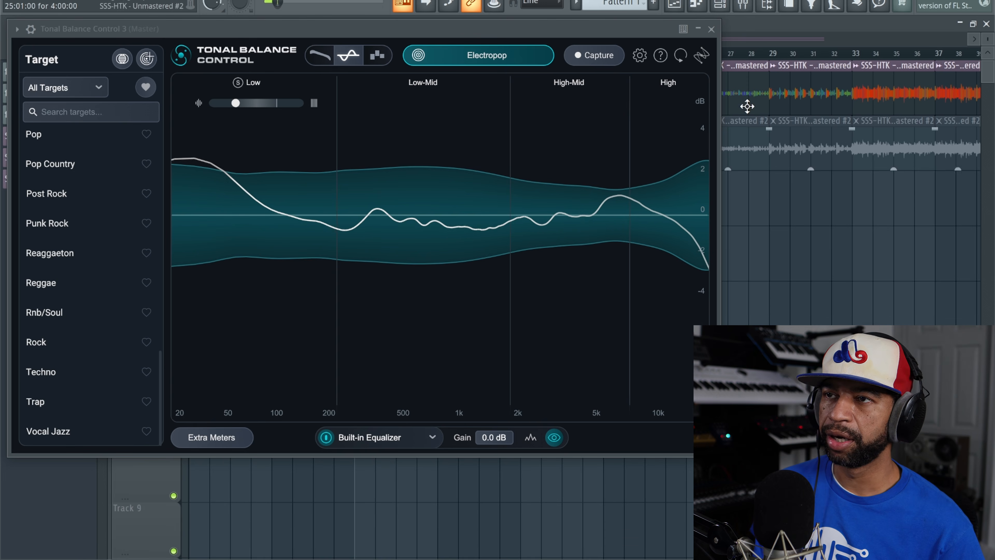
Open Ozone 12 from the master channel in its detailed module view and remove the Master Rebalance module
click(742, 5)
key(space)
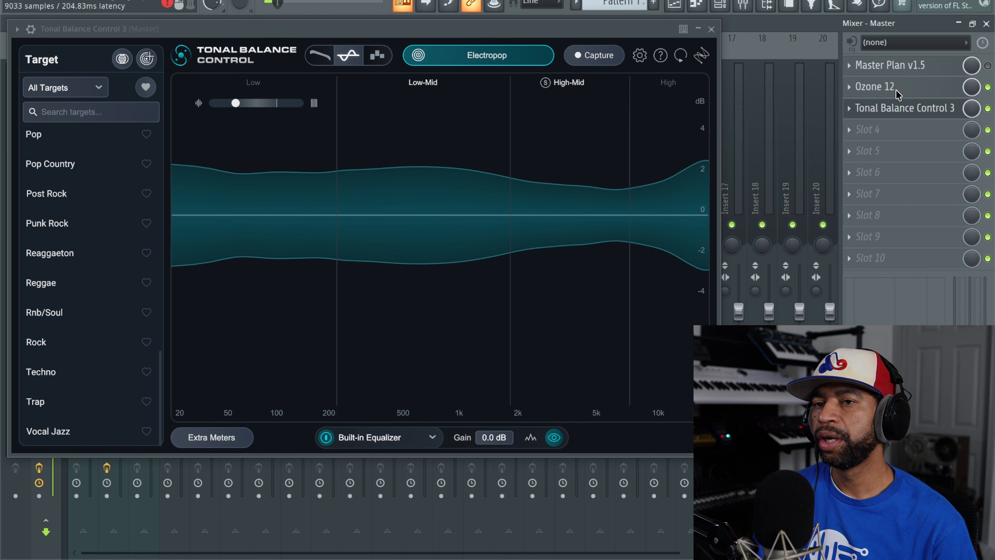
click(893, 87)
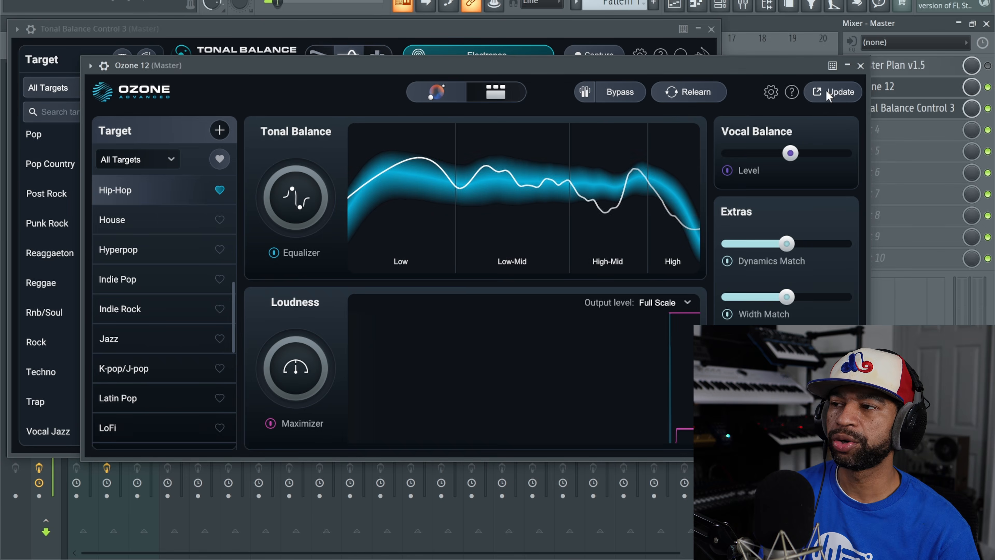
click(893, 87)
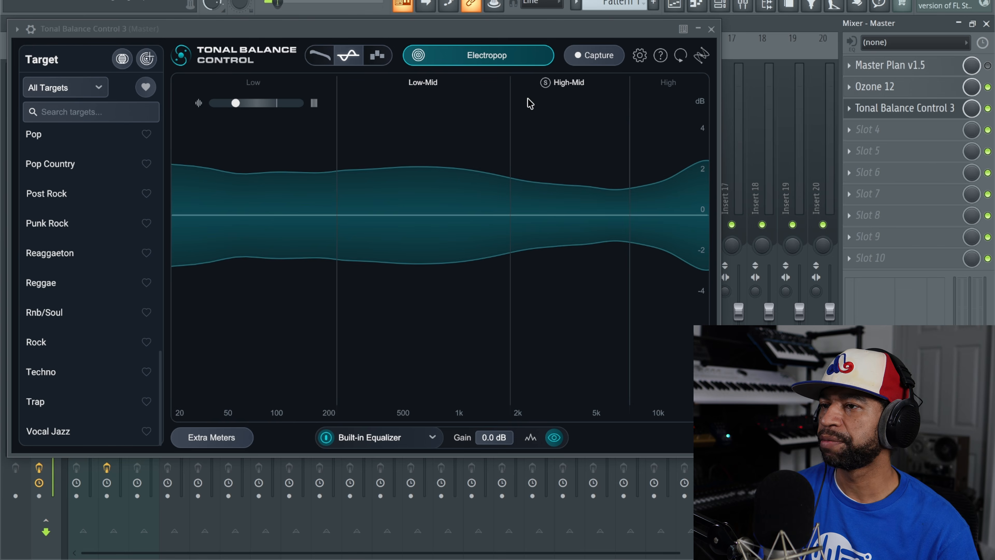
click(867, 87)
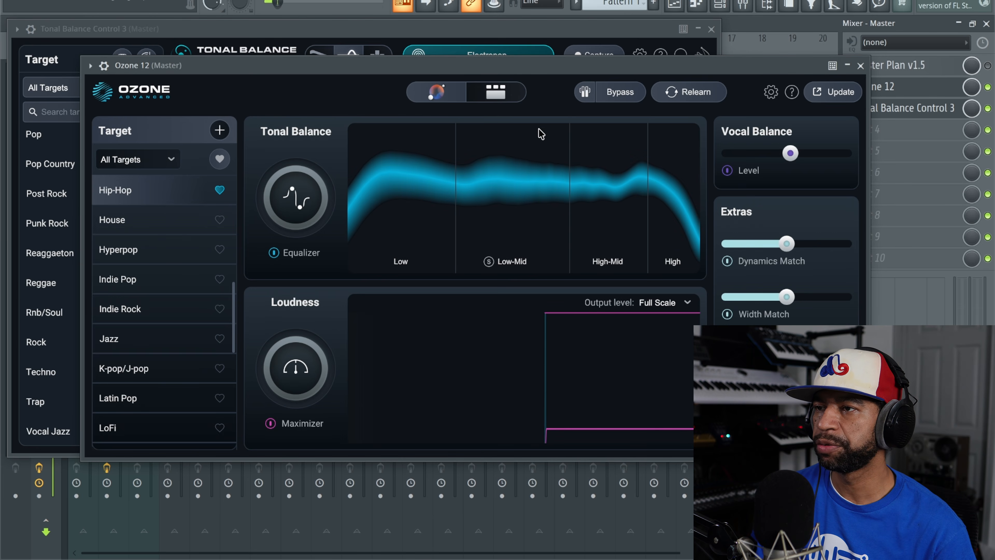
click(495, 93)
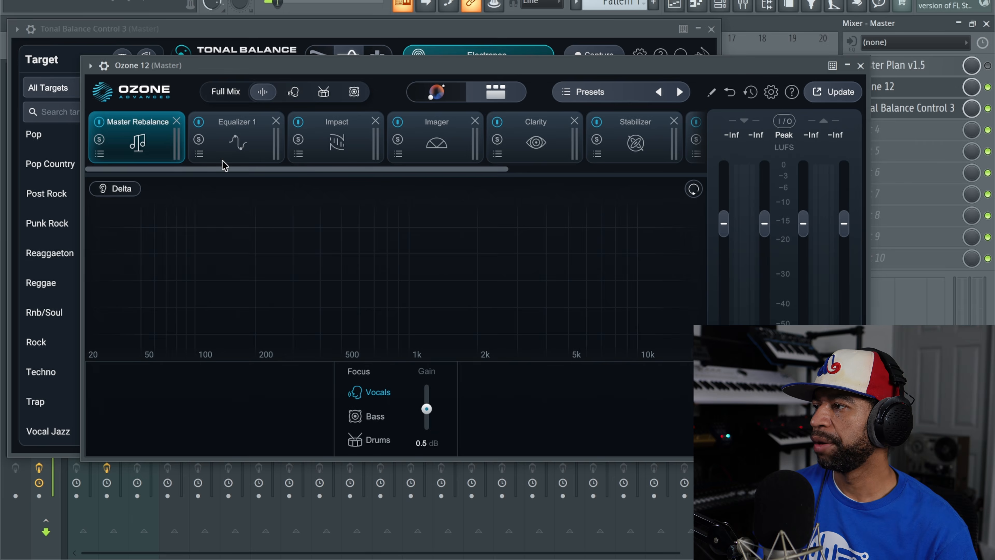
click(176, 121)
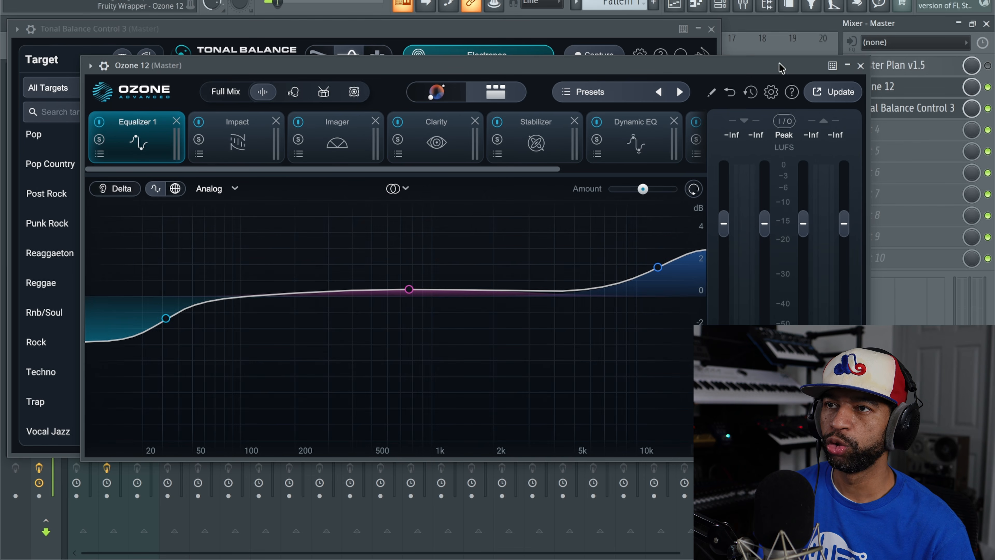
Close Ozone 12 and return the Tonal Balance Control display to the sloped curve view
click(861, 67)
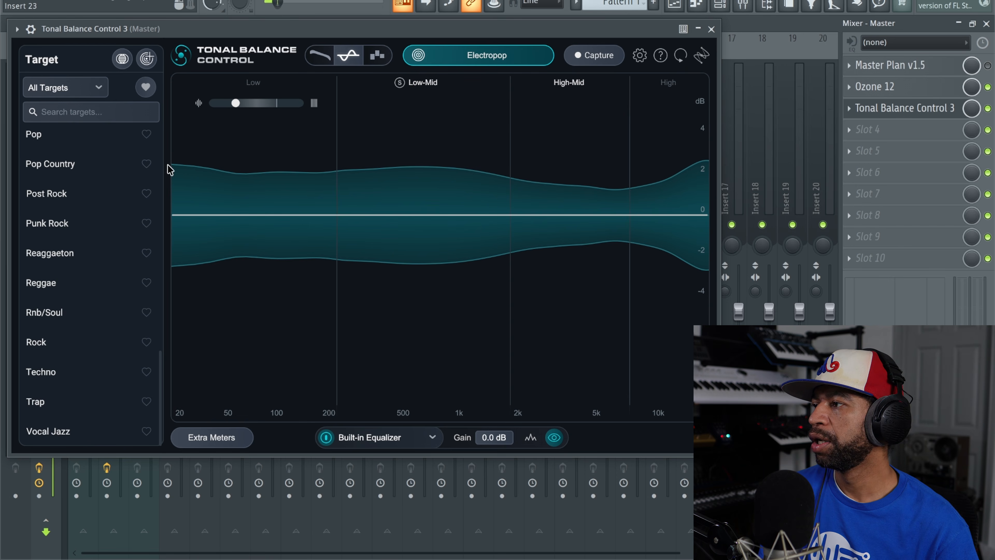
click(319, 56)
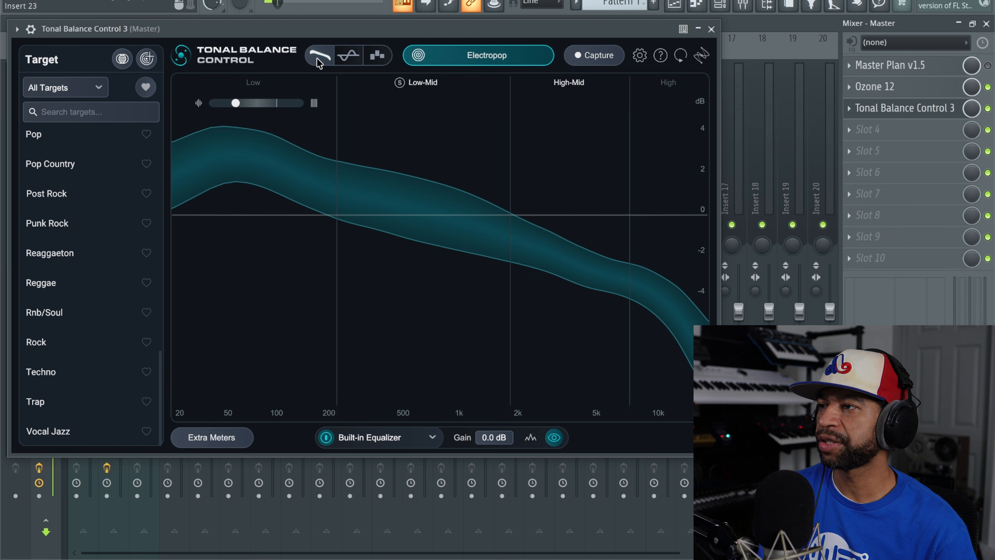
Compare the sloped curve and four-band block views, then play the song in the block view against the Electropop target
click(377, 56)
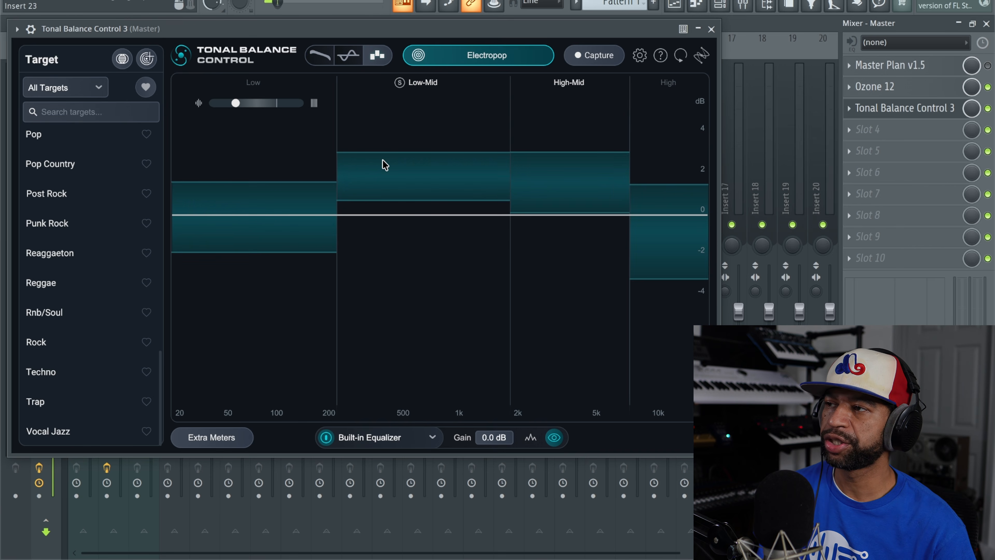
click(320, 57)
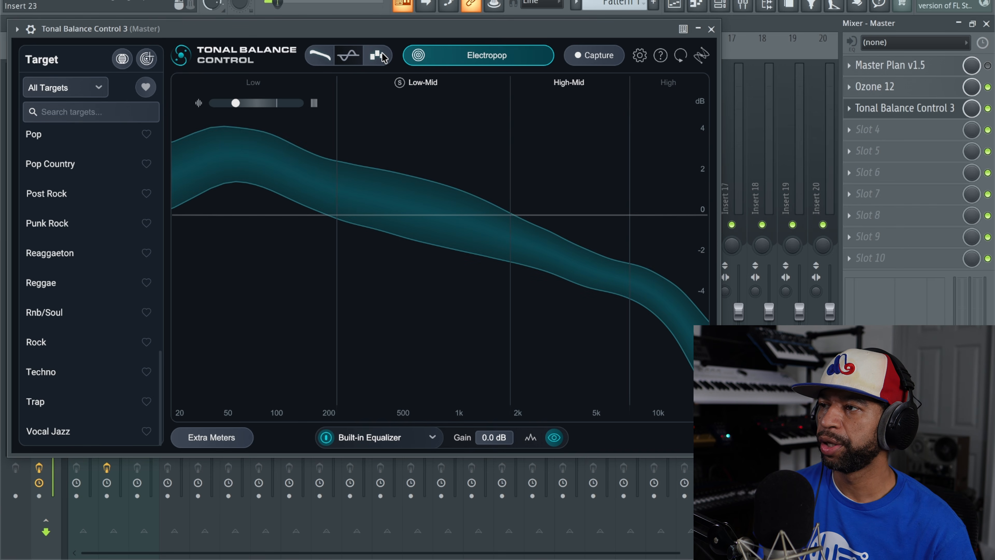
click(376, 55)
key(space)
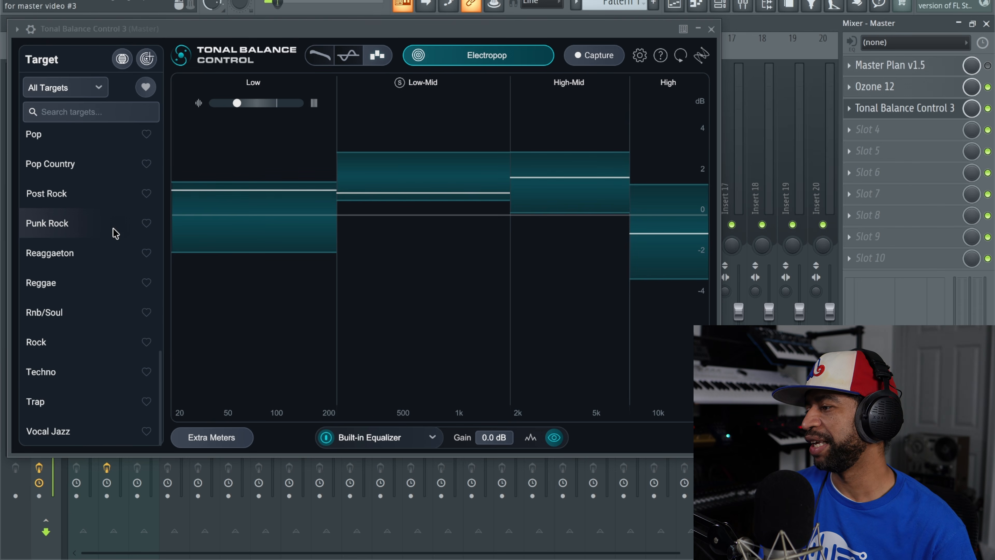
Change the target to Hip-Hop and switch the display back to the sloped curve view
scroll(113, 235, up, 10)
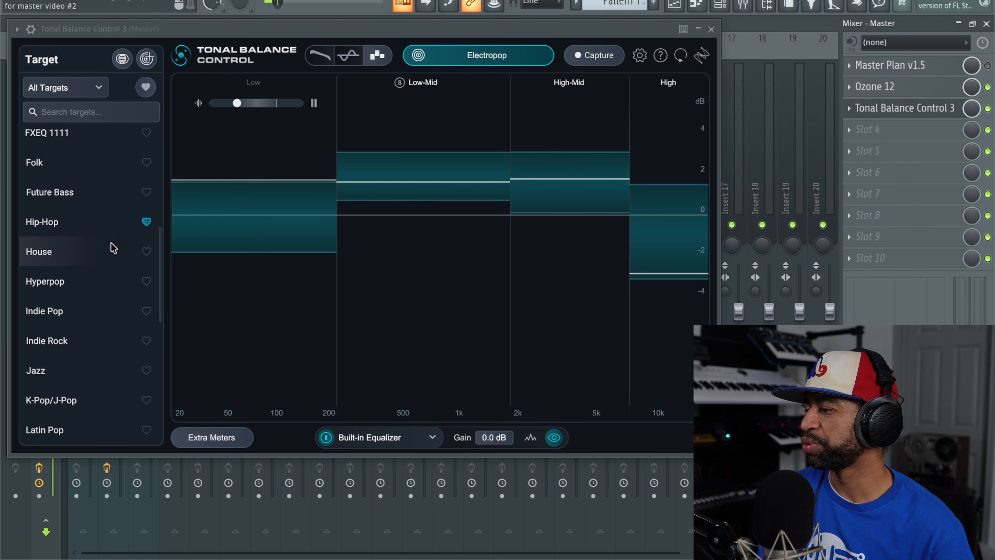
scroll(113, 248, up, 4)
scroll(105, 257, up, 2)
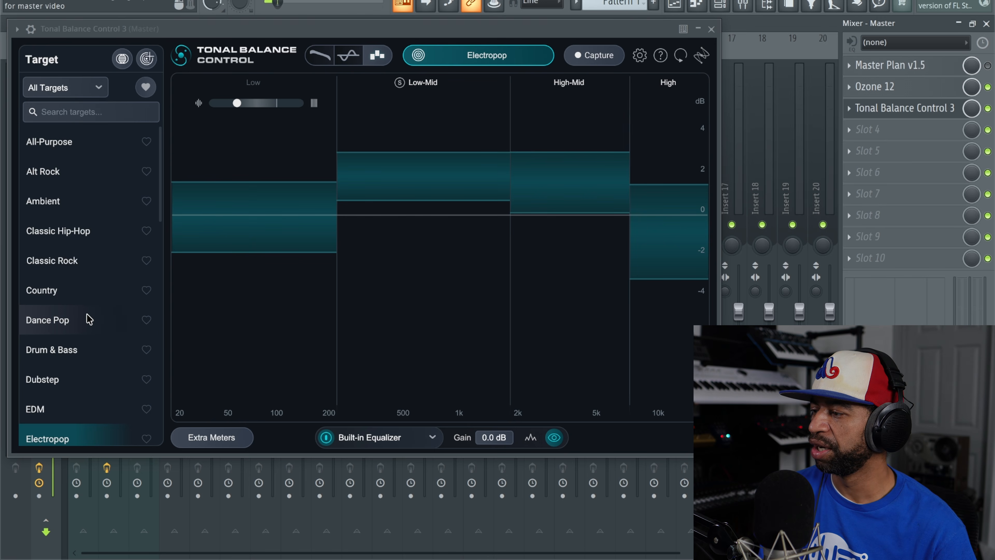
scroll(90, 319, down, 6)
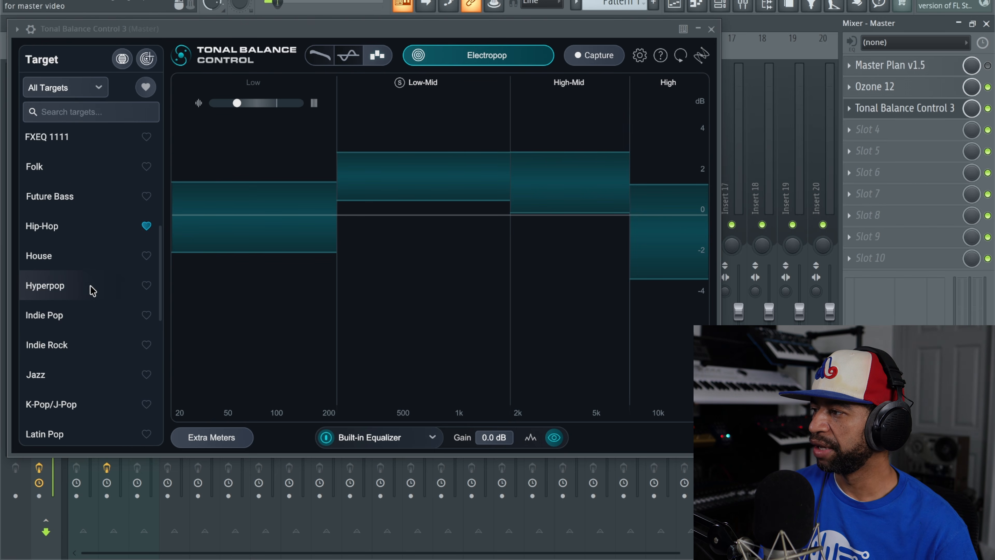
click(77, 226)
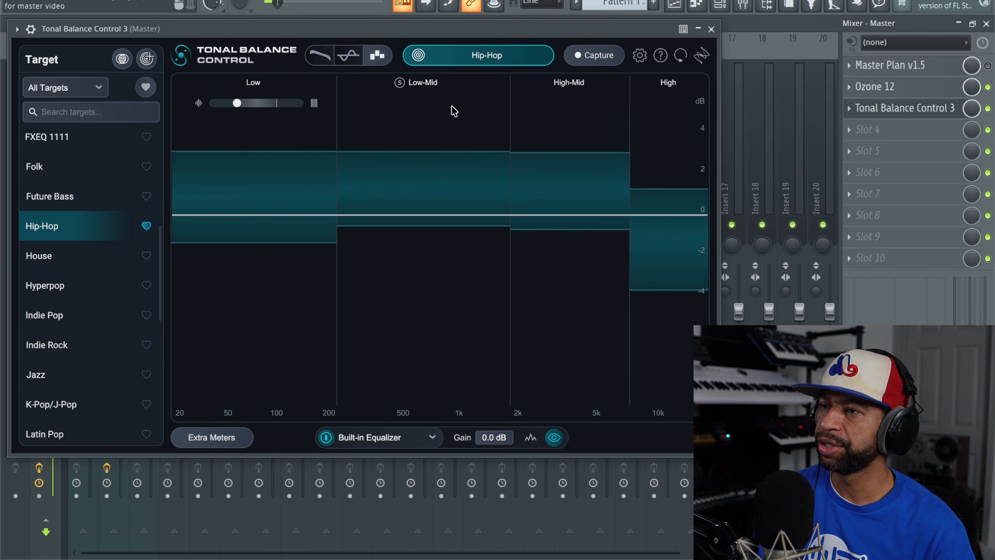
click(319, 55)
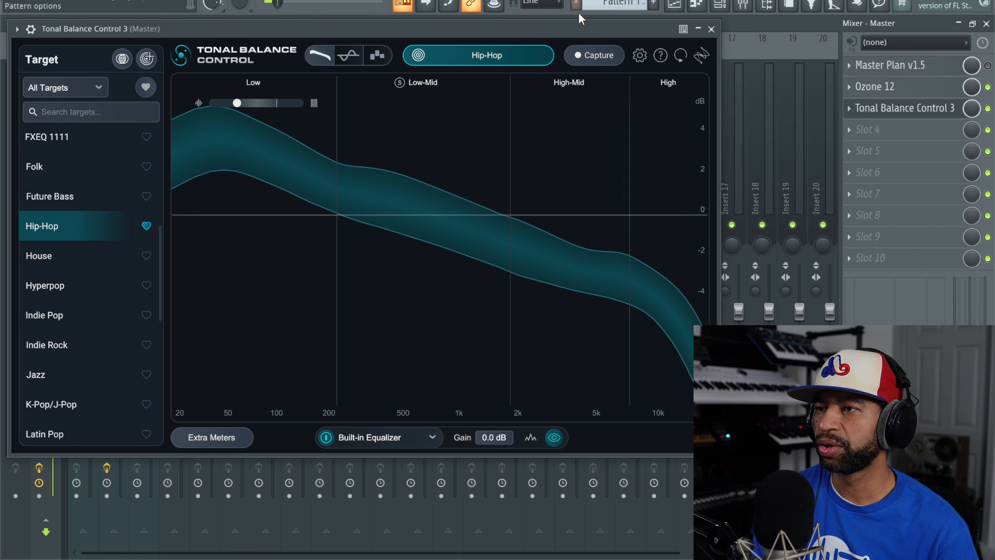
Capture the tonal balance of the playing song and save it as a new target named 11111
click(581, 56)
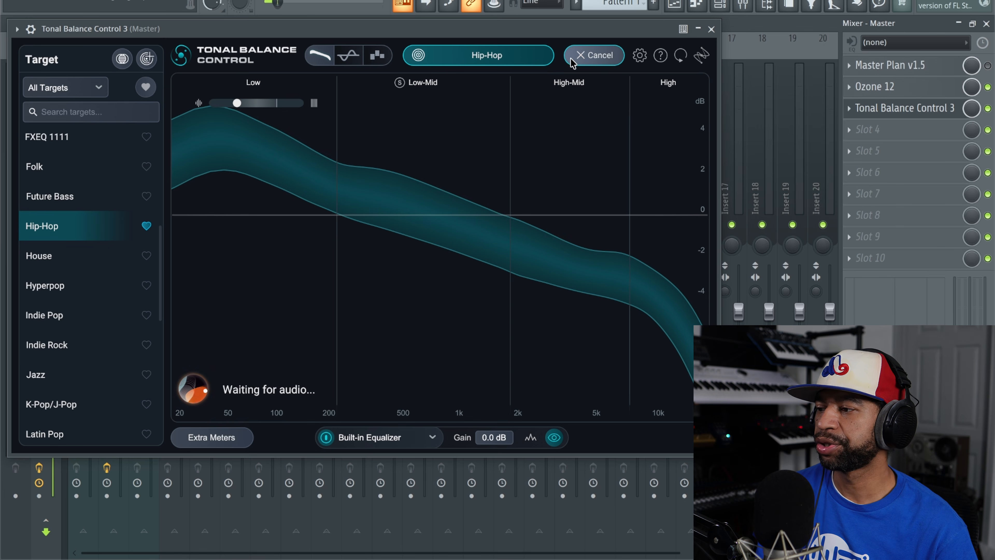
key(space)
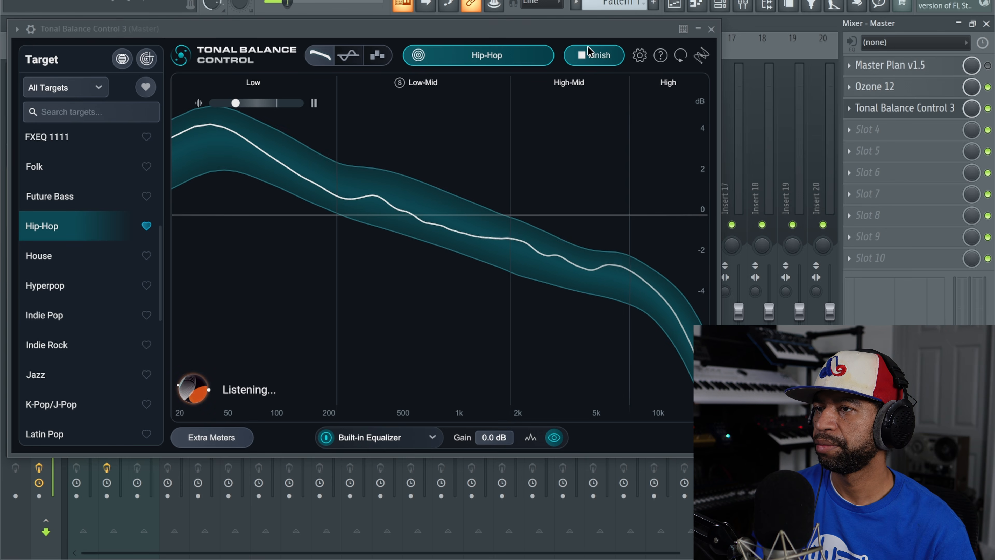
click(593, 56)
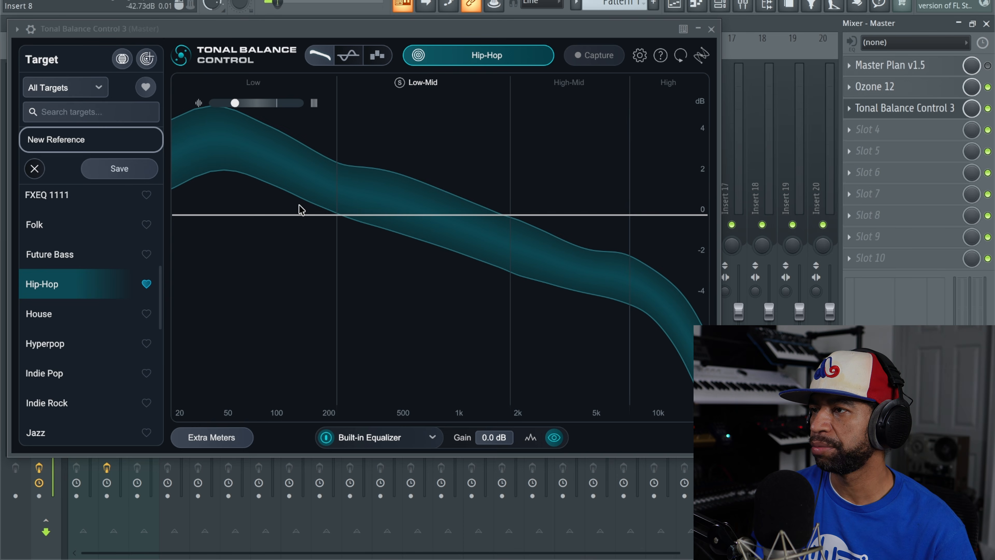
double_click(78, 142)
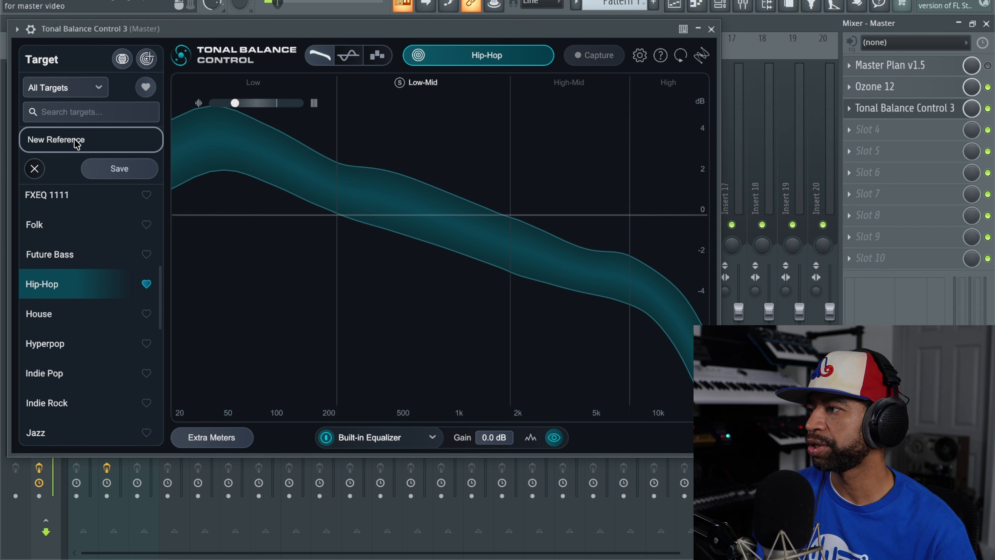
click(34, 139)
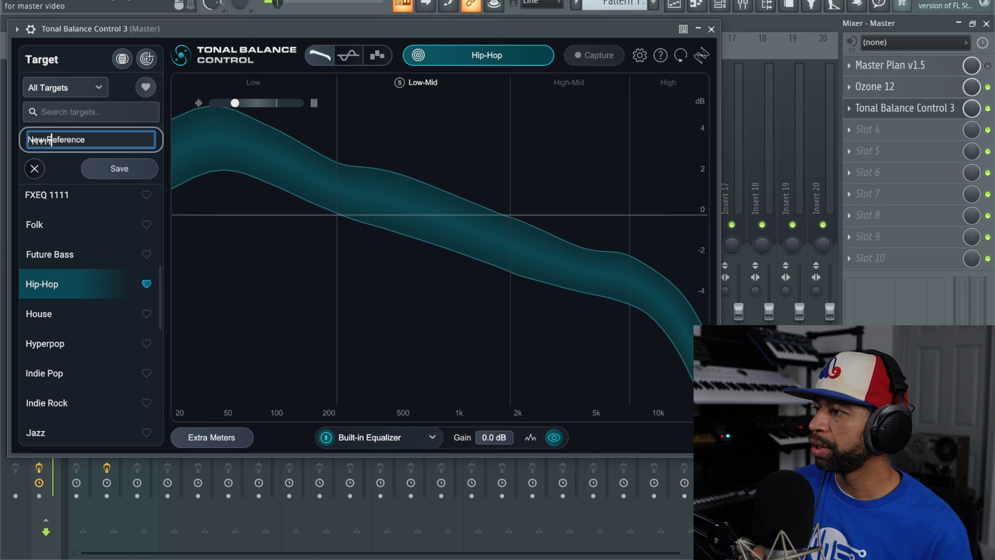
text(11111)
click(112, 171)
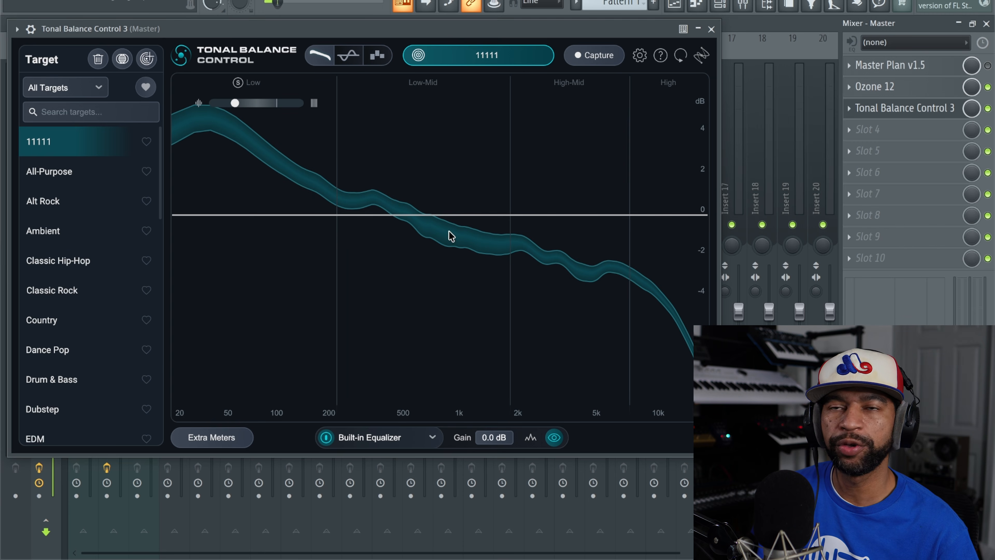
Create a target from the audio file Mase Type Flo.mp3, found by searching the Mac for "mase type"
click(308, 1)
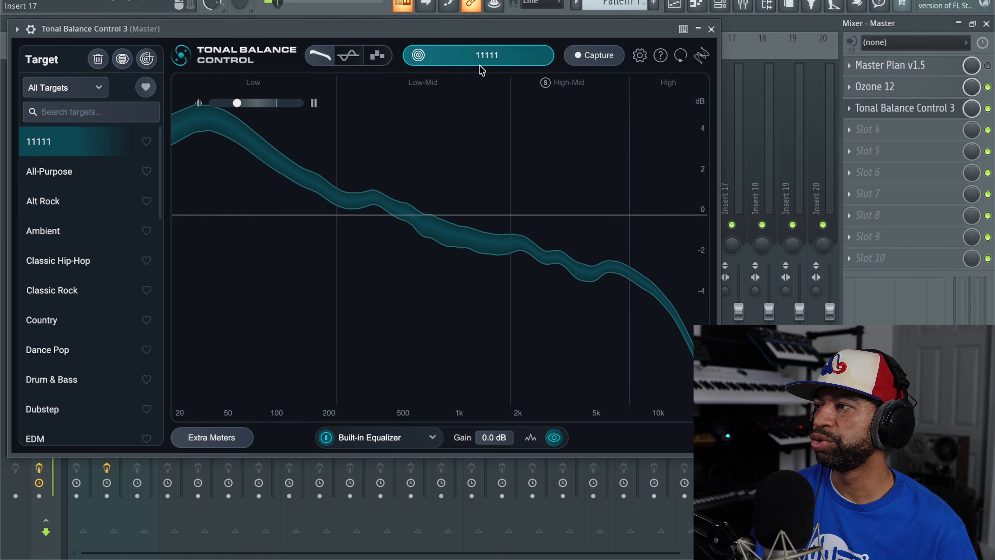
click(146, 59)
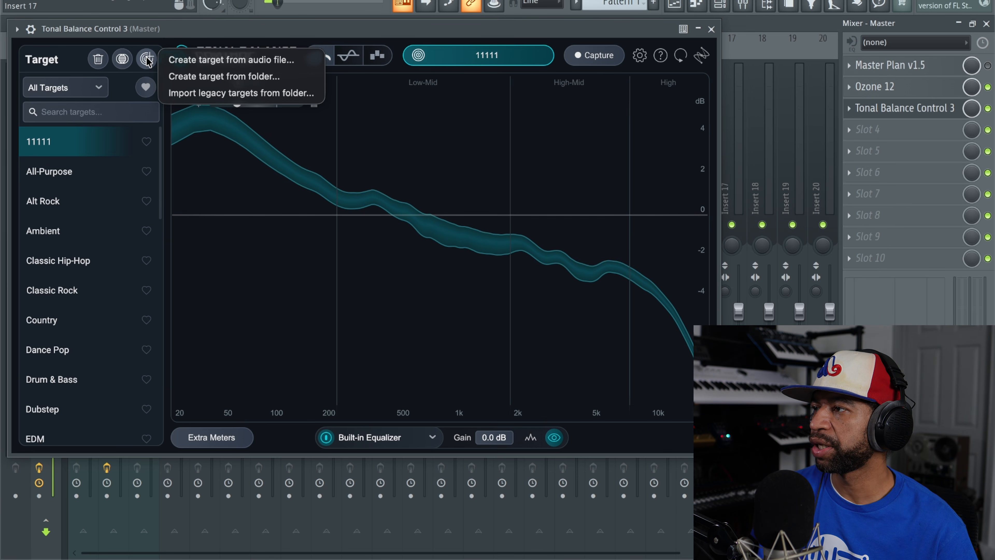
click(197, 64)
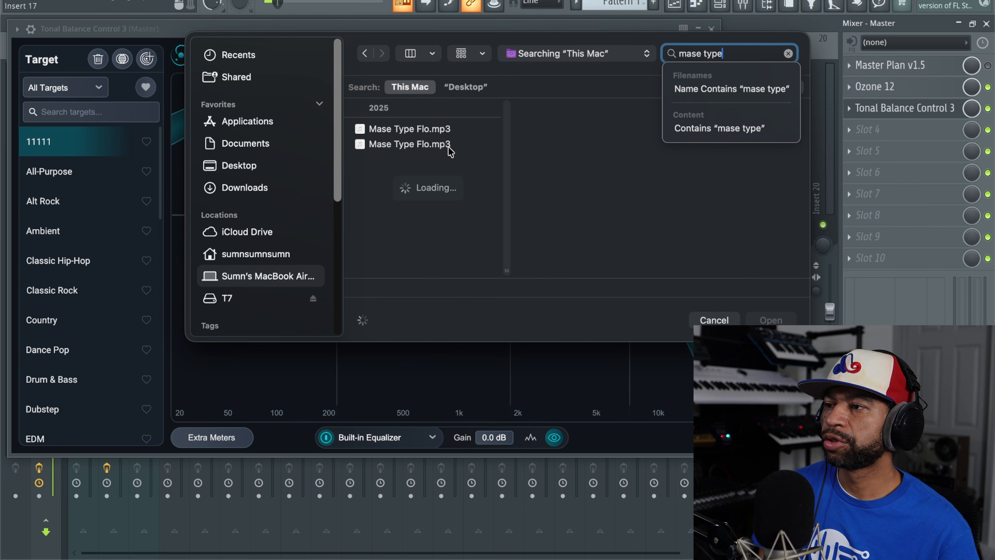
click(429, 130)
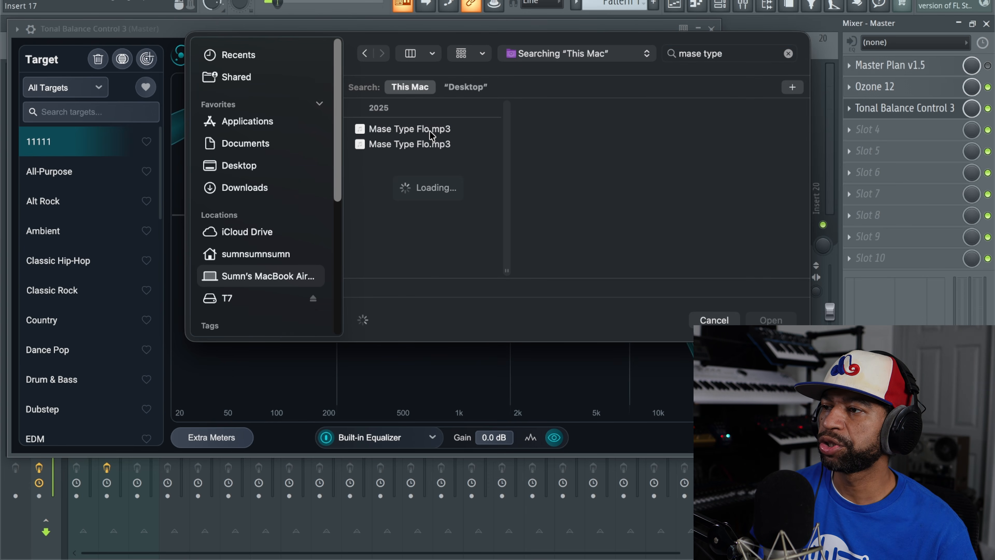
double_click(428, 130)
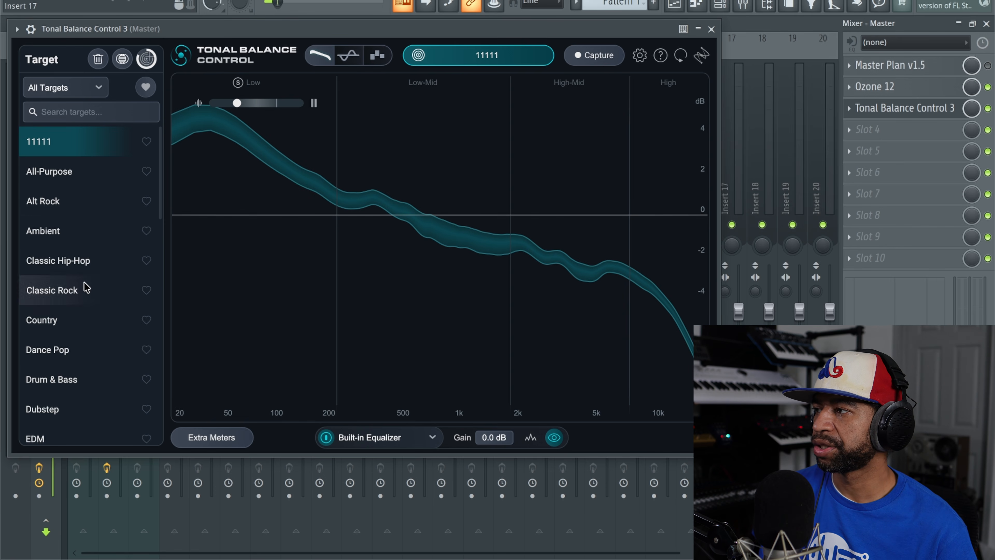
Locate the Mase Type Flo target in the target list, then load the captured 11111 target to view its curve
scroll(106, 255, down, 3)
scroll(105, 255, down, 11)
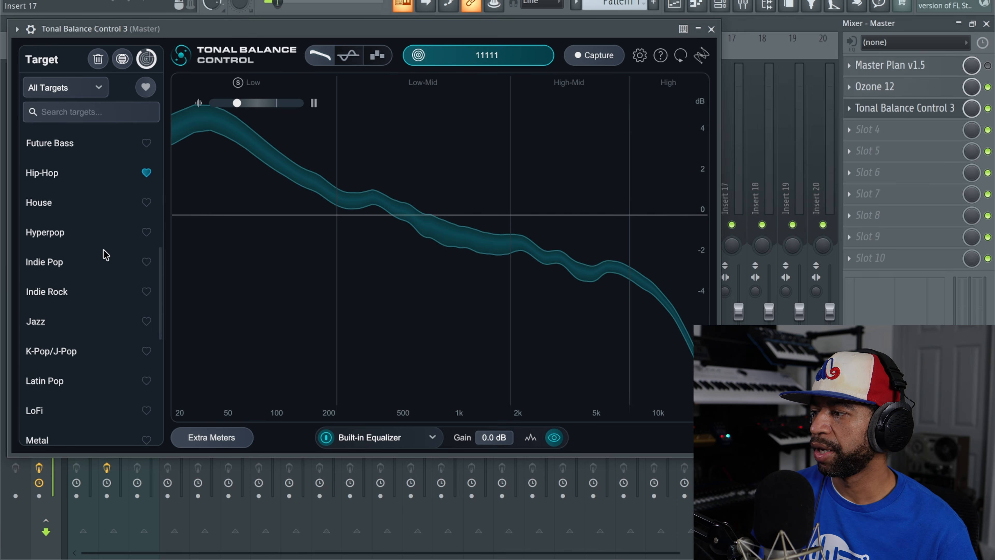
scroll(105, 255, up, 14)
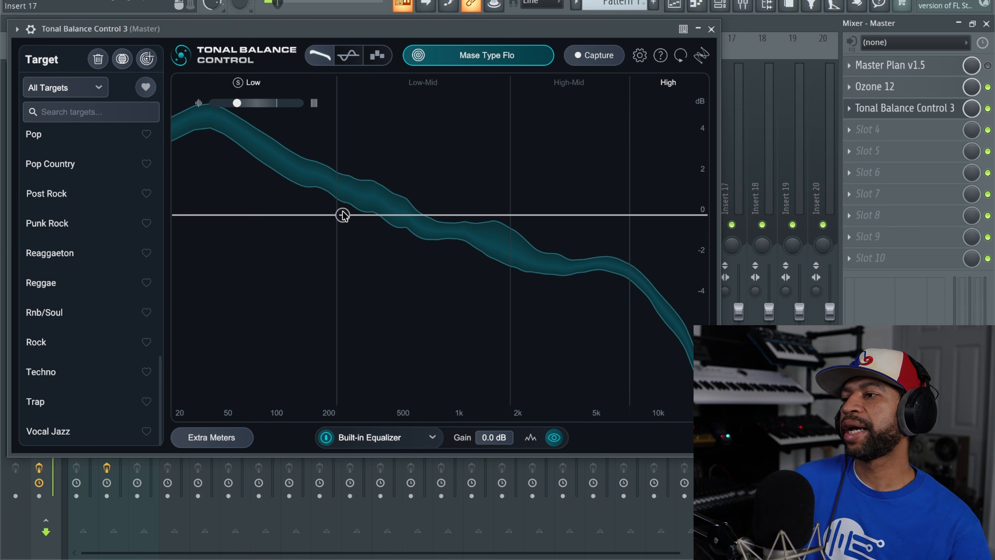
scroll(116, 259, up, 10)
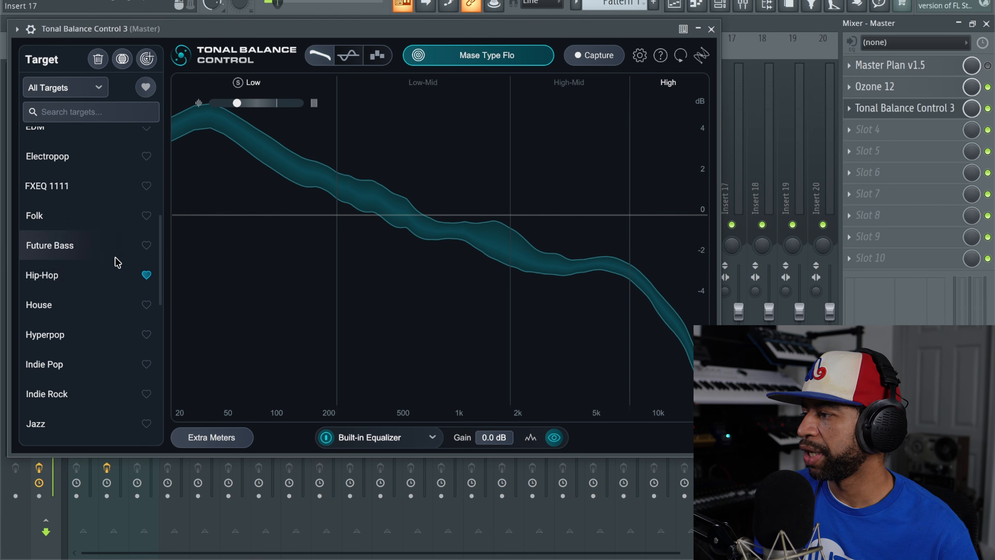
scroll(71, 211, down, 4)
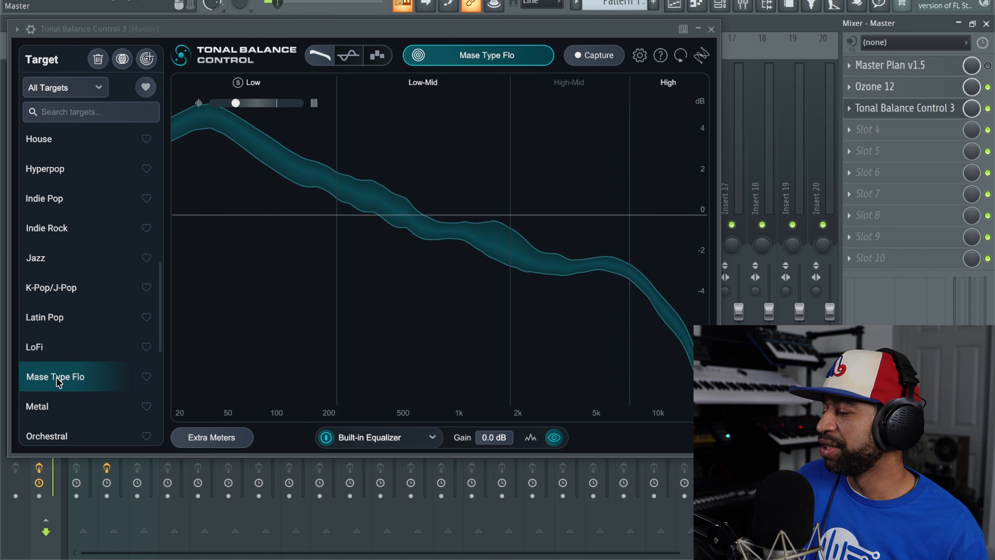
scroll(78, 329, up, 10)
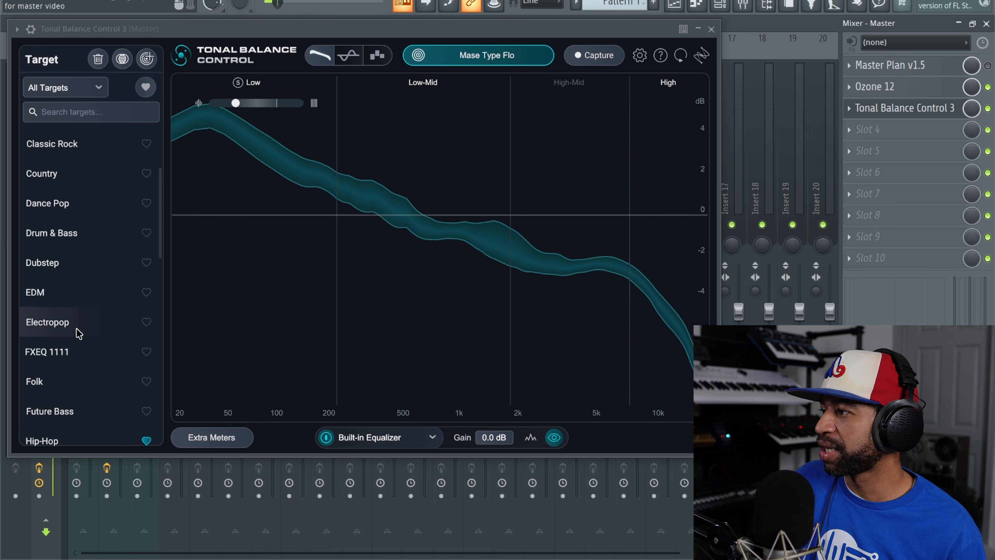
click(51, 141)
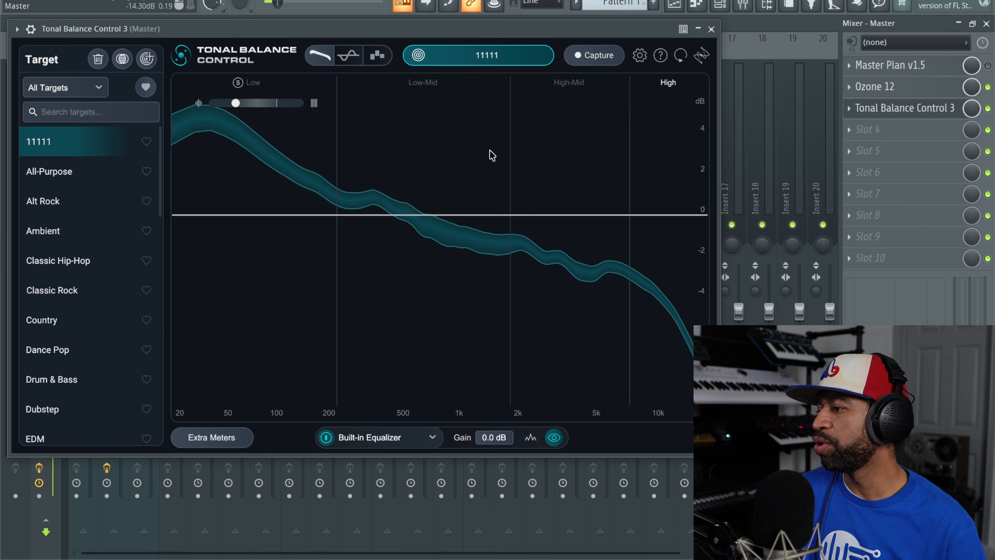
Browse the target list and load the Hip-Hop target again
scroll(90, 347, down, 9)
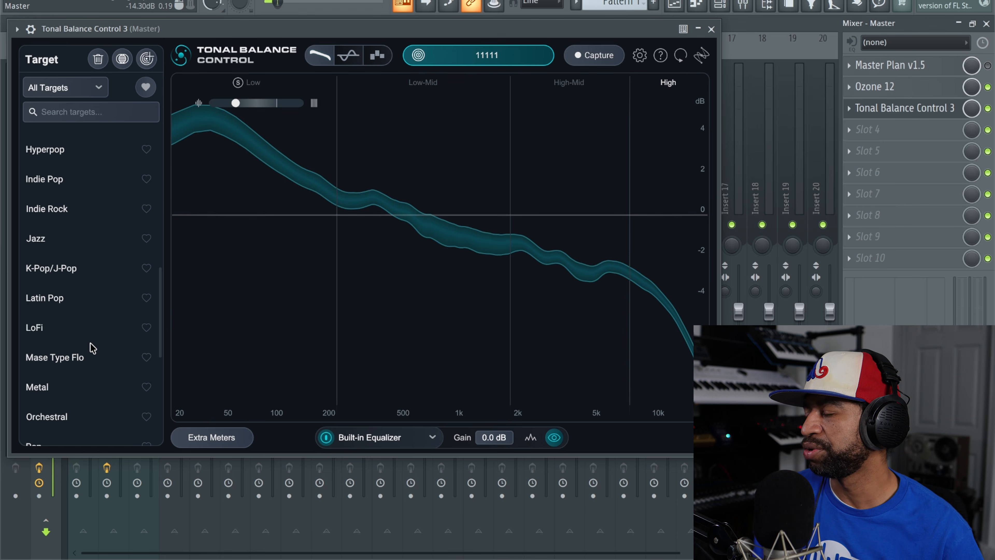
scroll(78, 302, down, 5)
scroll(63, 251, down, 3)
scroll(62, 254, down, 2)
scroll(66, 256, up, 10)
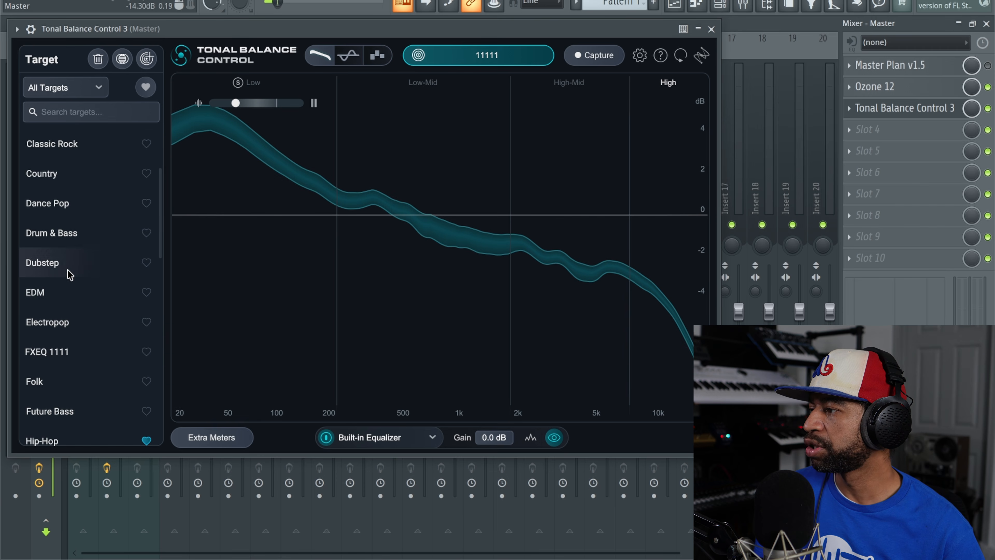
scroll(70, 299, down, 3)
scroll(73, 301, down, 3)
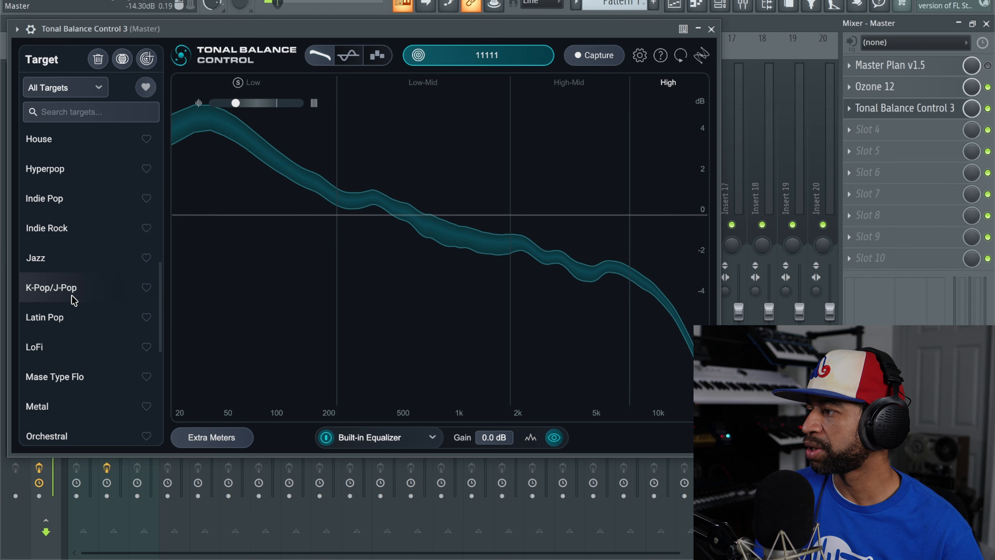
scroll(75, 166, up, 3)
click(78, 276)
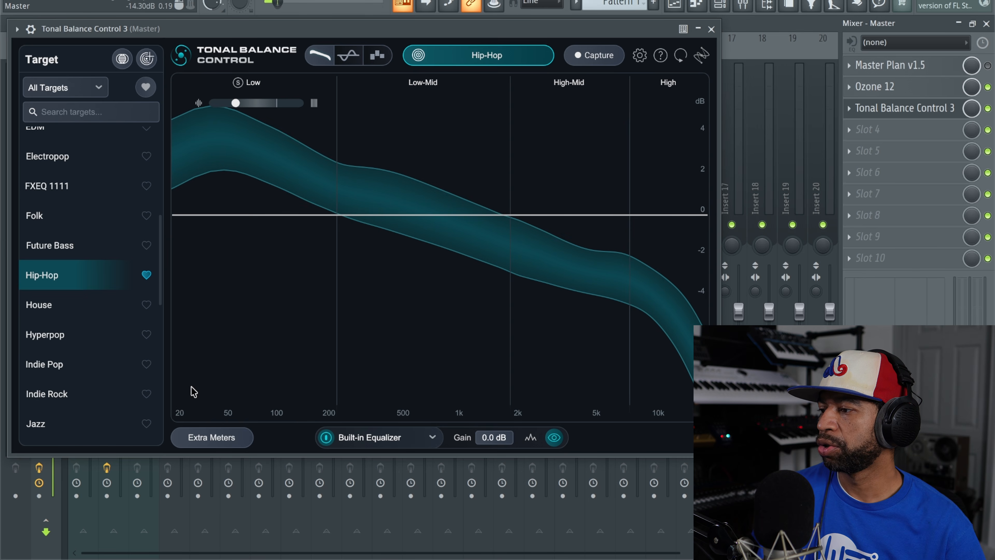
Show the extra meters and play the song from bar 33 to check it against the Hip-Hop target
click(225, 442)
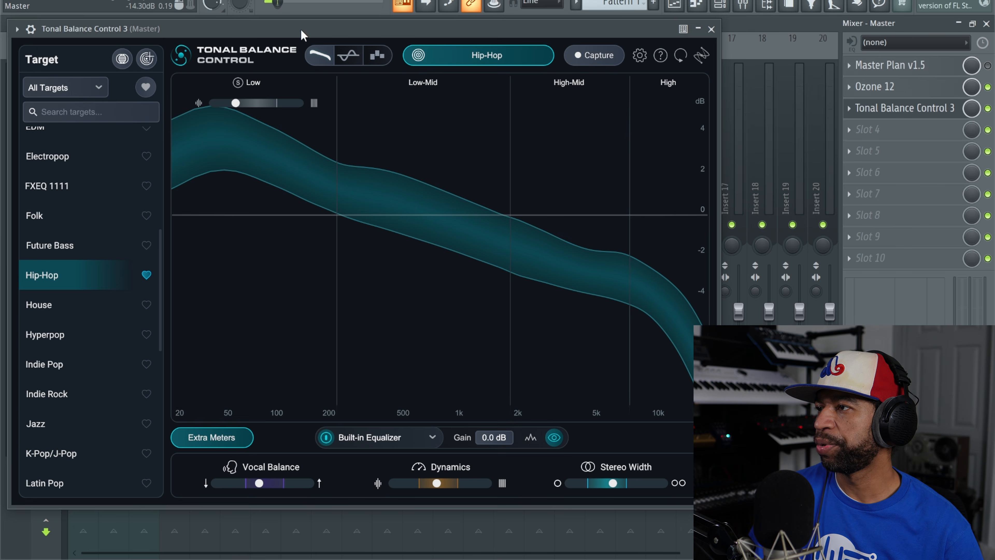
drag(305, 32, 298, 28)
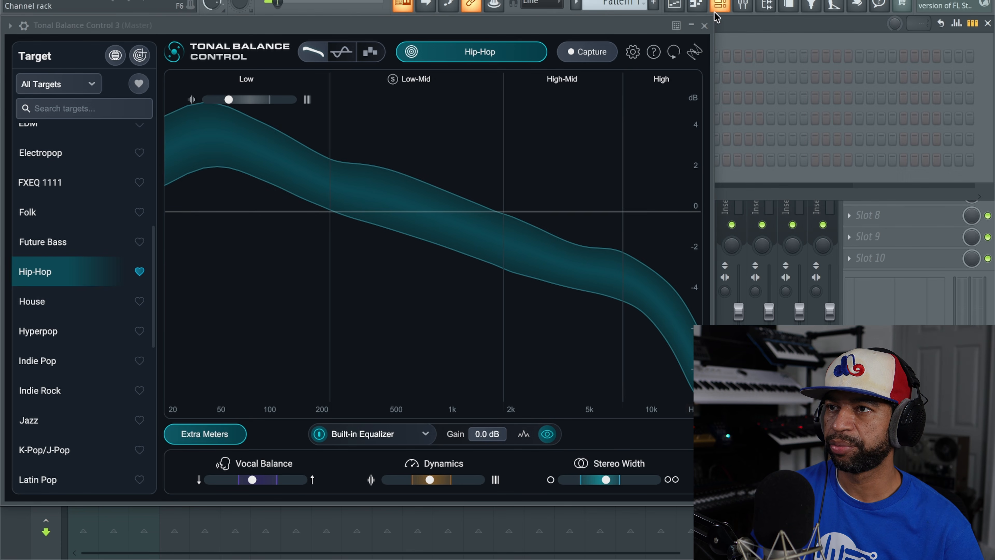
click(674, 4)
click(705, 26)
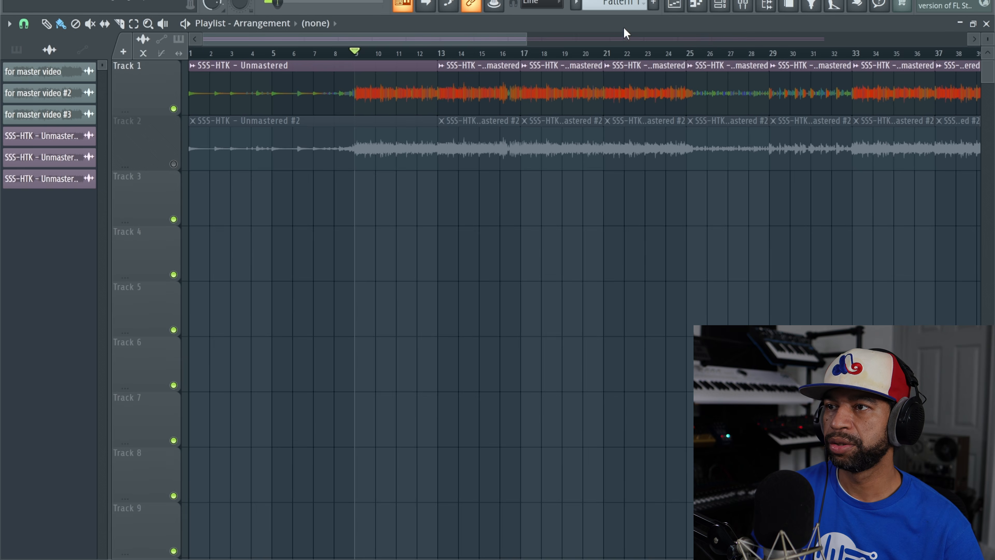
drag(480, 39, 643, 35)
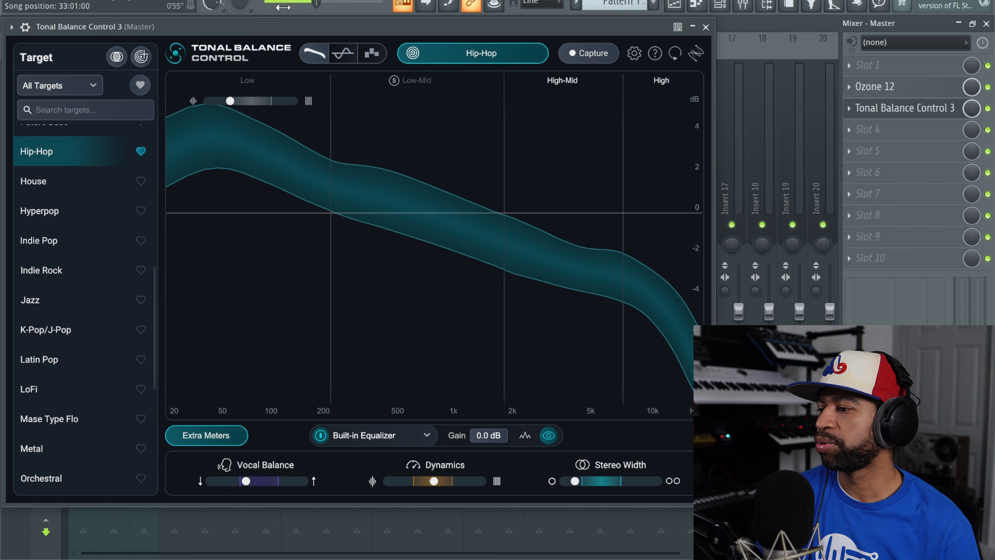
key(space)
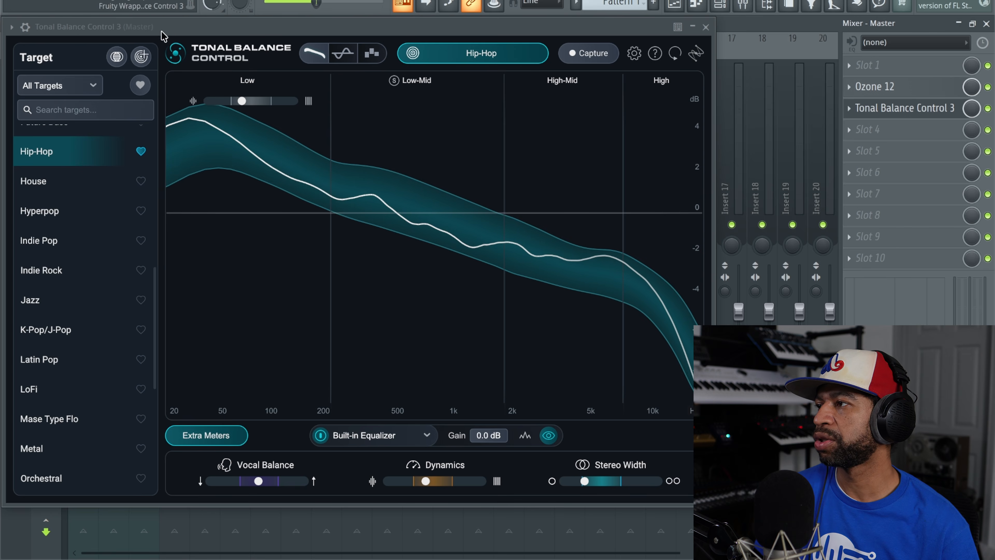
Turn on target blending and choose Drum & Bass as the target to blend with Hip-Hop
click(116, 58)
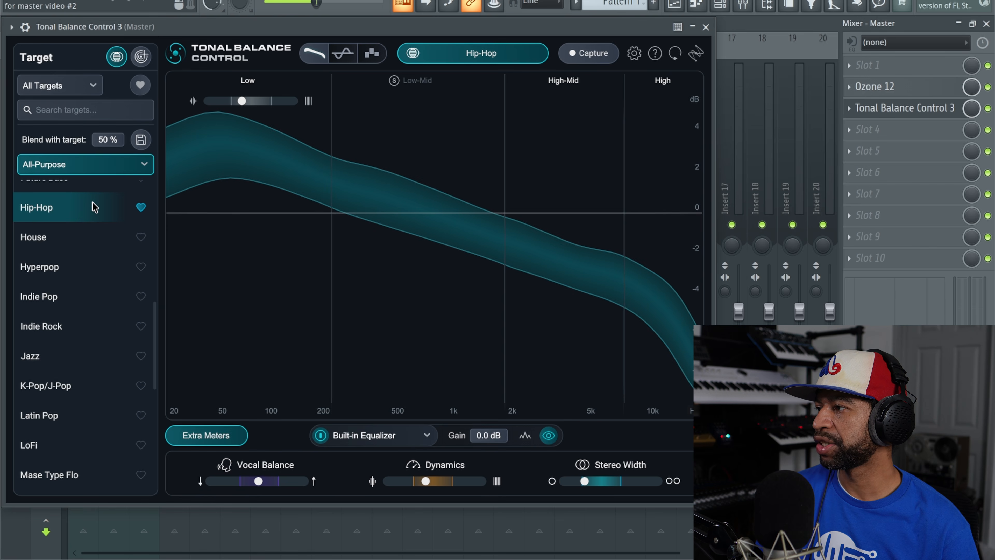
click(138, 172)
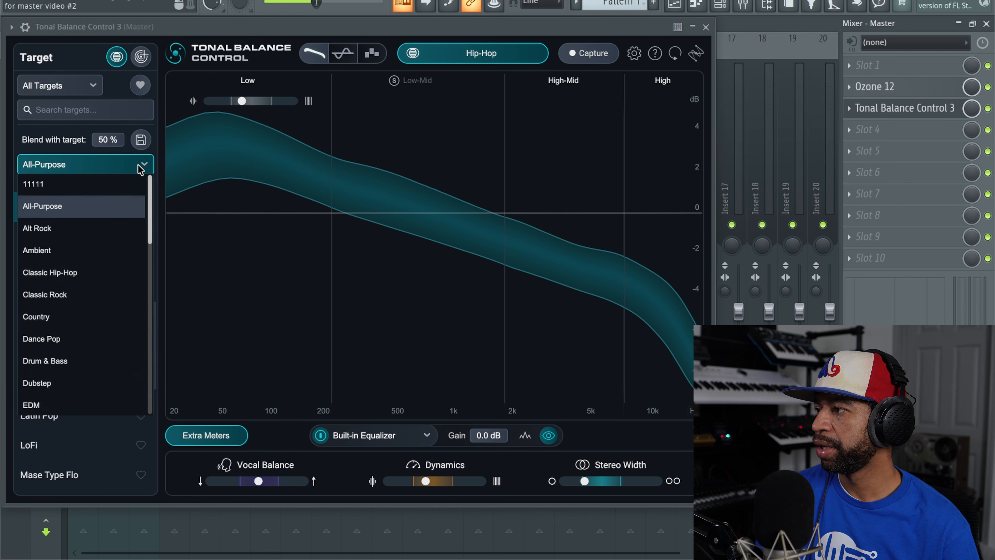
click(83, 364)
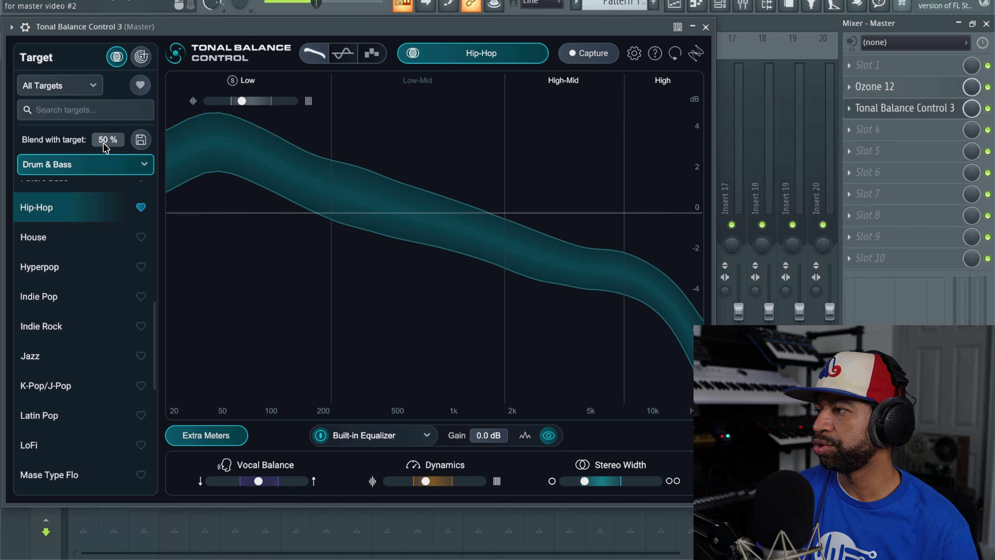
Try the Drum & Bass blend at 100 % with the song playing, and bring the blend amount down to 0 %
drag(105, 145, 110, 116)
drag(81, 4, 131, 66)
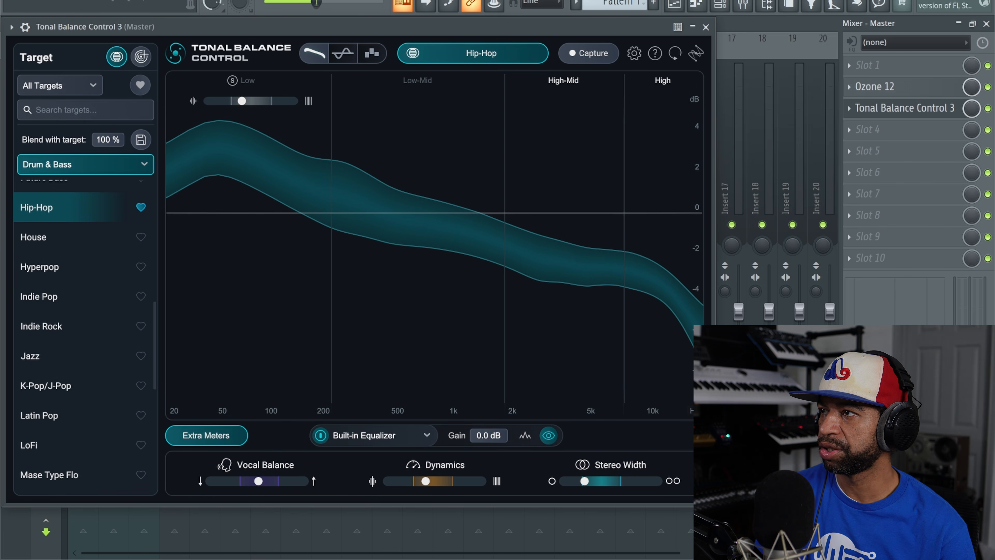
click(294, 1)
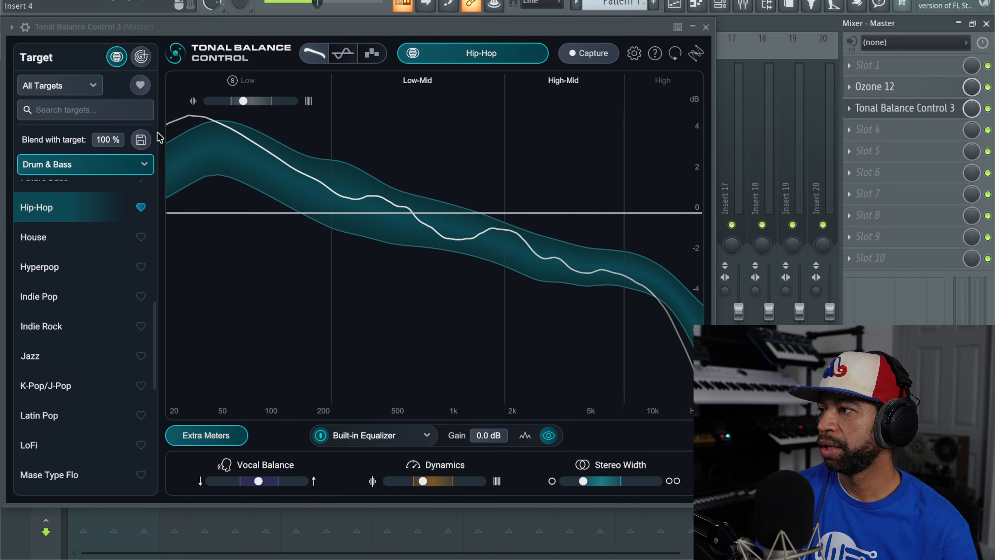
mouse_move(108, 139)
mouse_down()
mouse_move(110, 203)
mouse_move(91, 329)
mouse_move(105, 136)
mouse_up()
drag(104, 204, 103, 318)
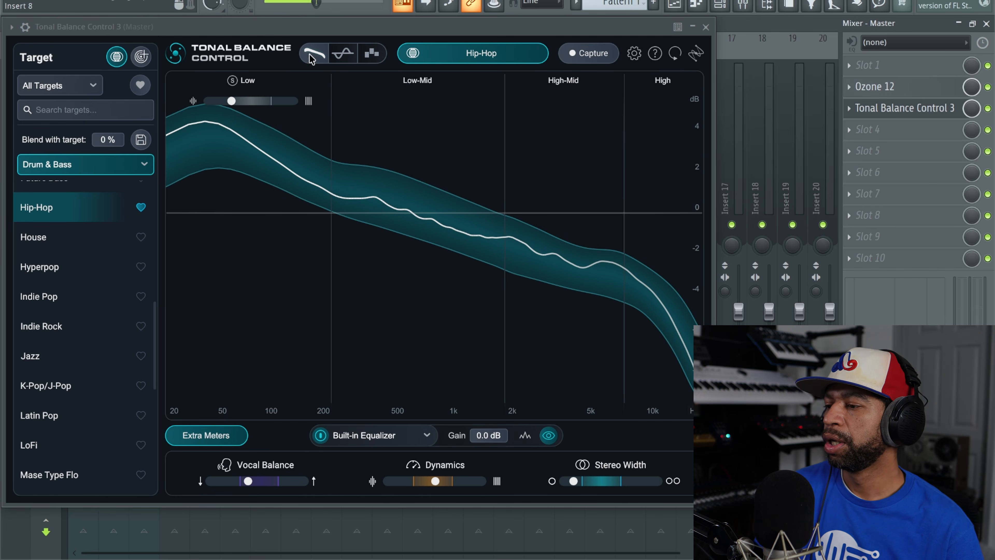
Keep the Built-in Equalizer selected and add a bell band at about 454 Hz with its dynamic settings shown
click(384, 436)
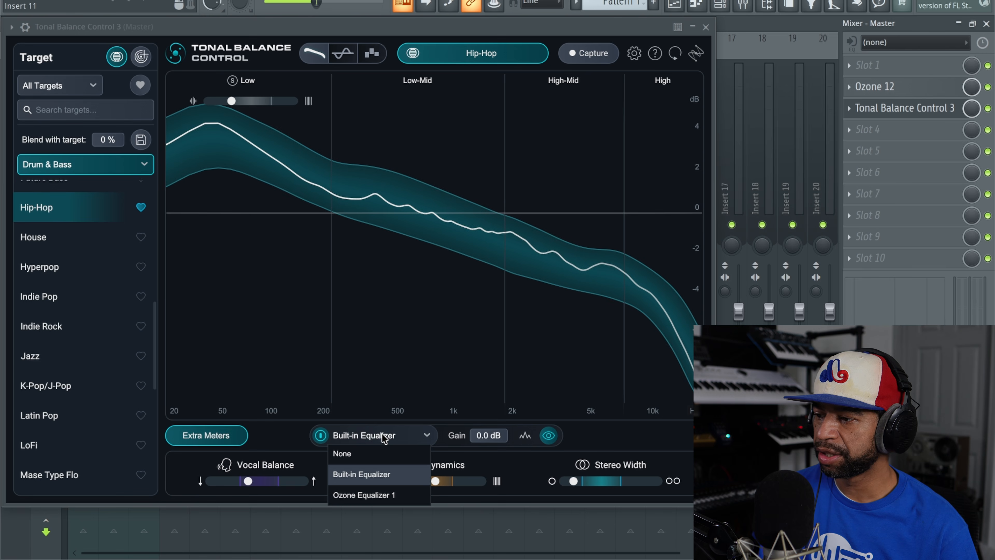
click(378, 474)
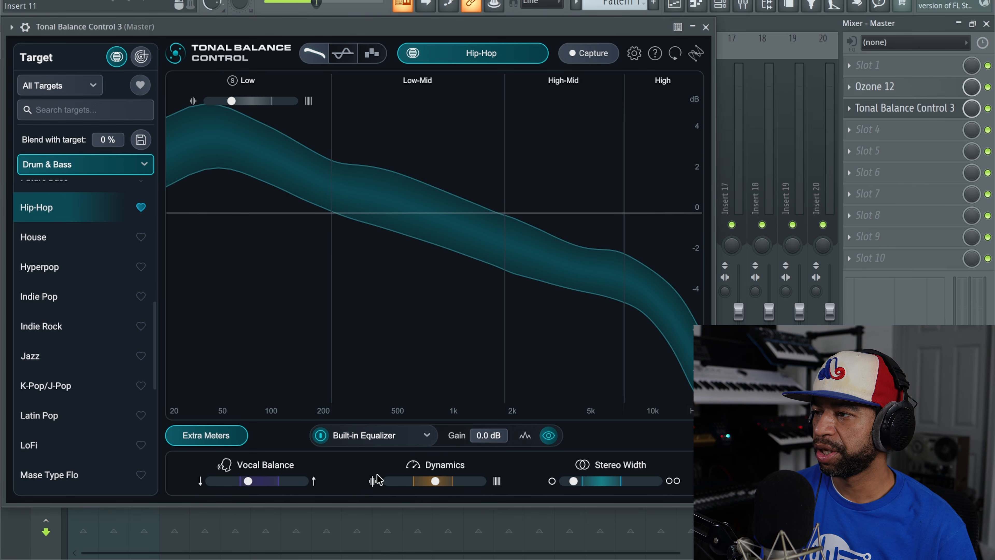
click(380, 212)
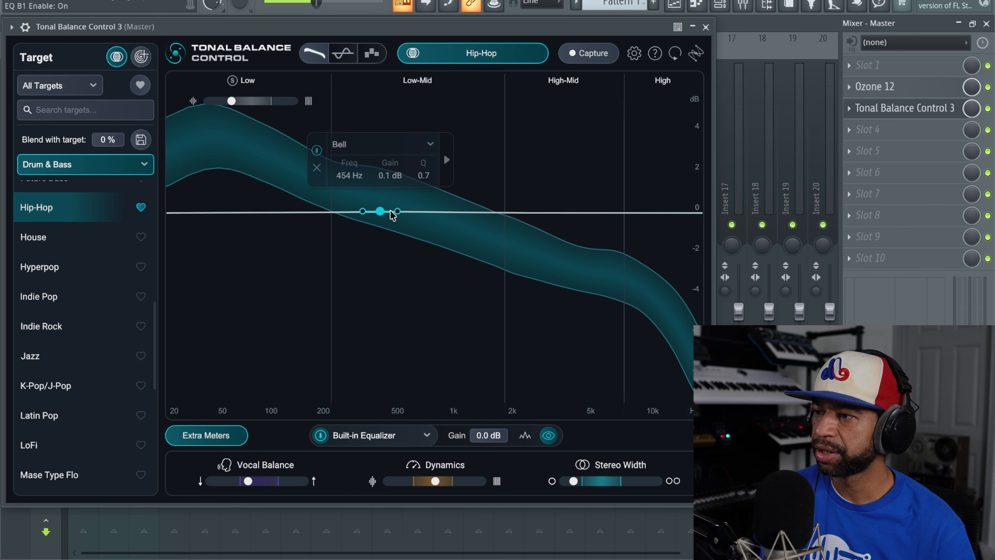
click(446, 161)
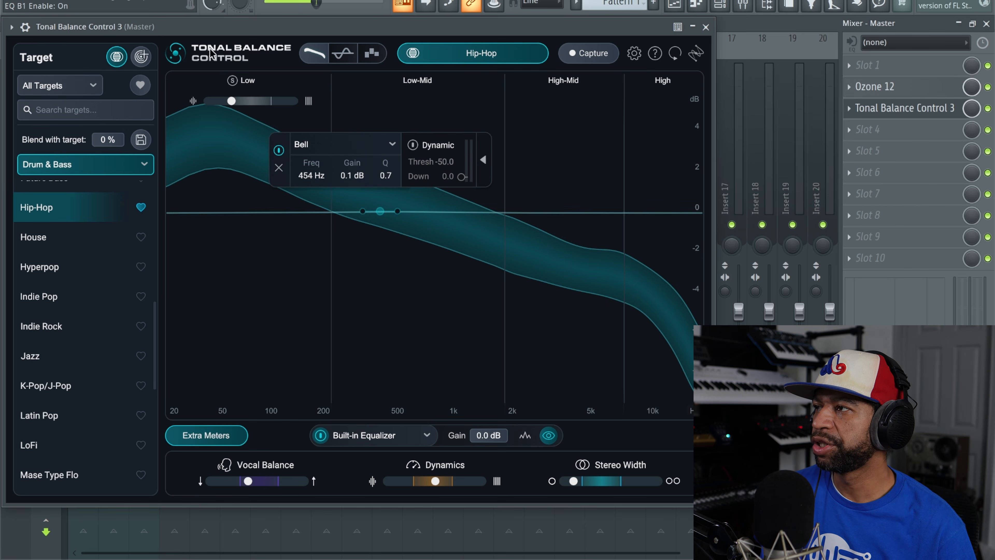
Try gain cuts on the bell band with the song playing, and leave it at about 532 Hz with 0.3 dB gain
drag(380, 212, 381, 254)
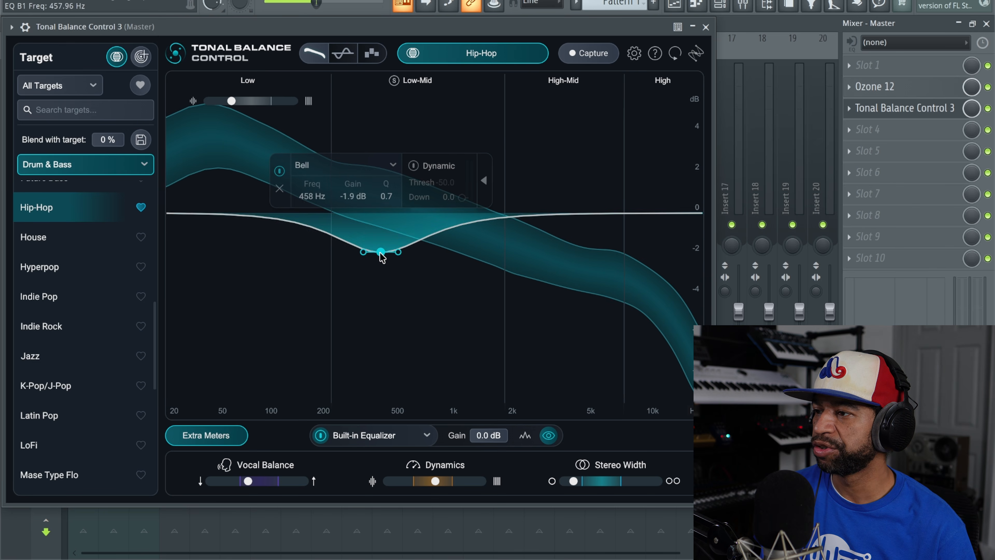
drag(381, 252, 404, 302)
drag(410, 245, 395, 207)
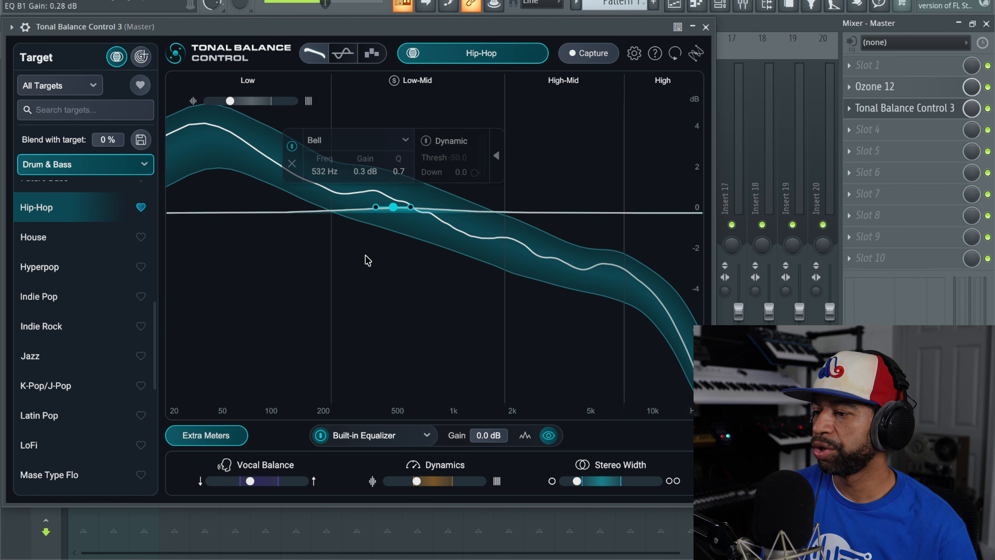
Switch the linked equalizer to Ozone Equalizer 1 and open Ozone 12 from the master channel to compare its curve
click(367, 435)
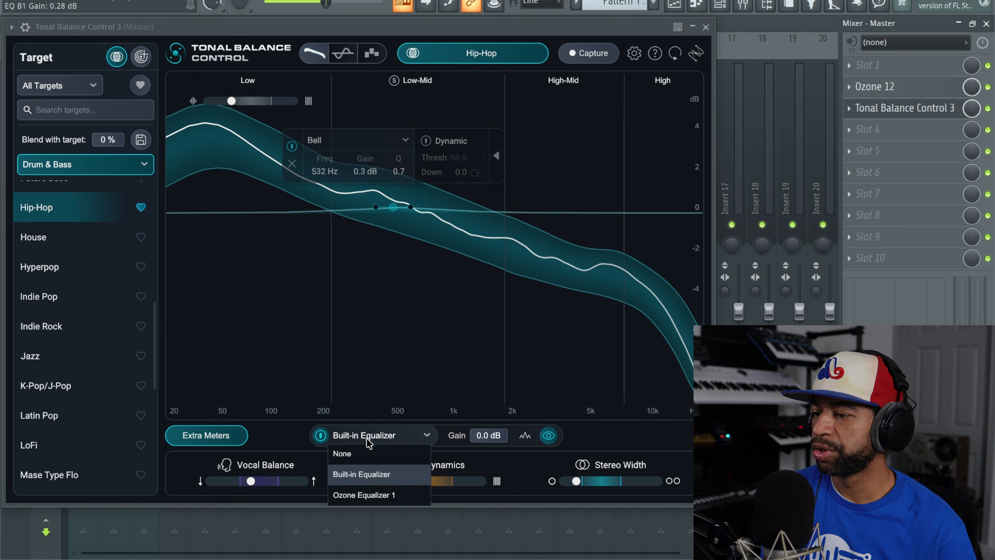
click(368, 504)
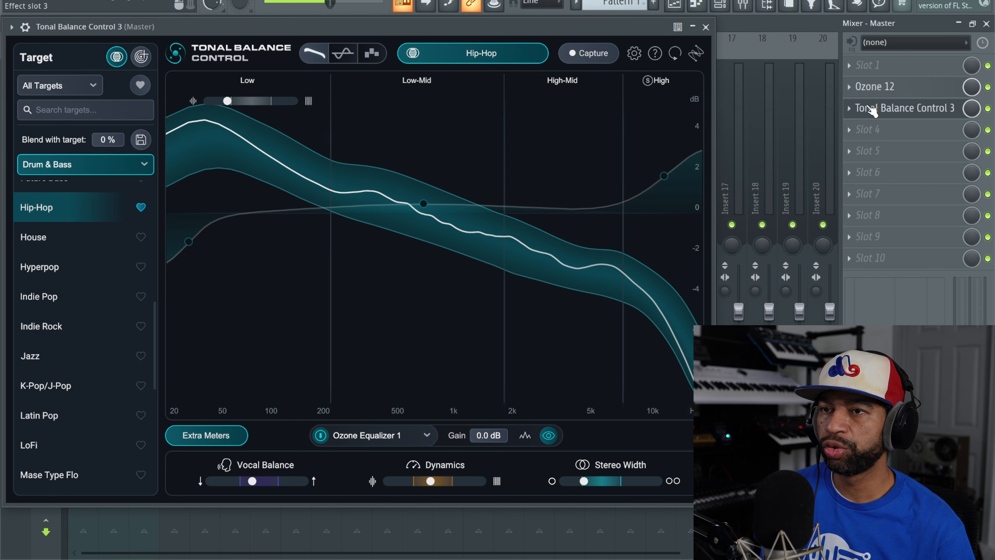
click(873, 88)
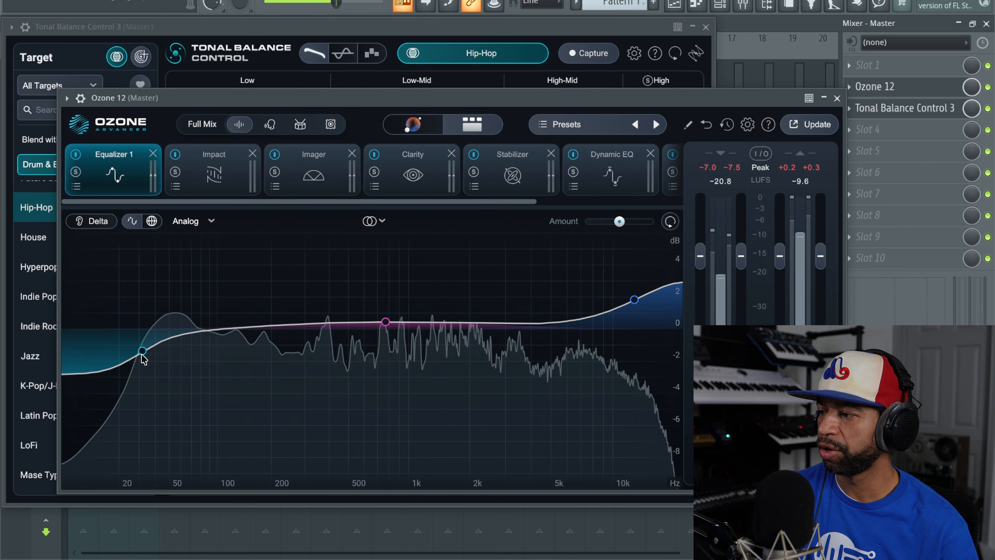
Reopen Tonal Balance Control 3, shift the Ozone 12 window aside and bring Tonal Balance Control 3 back in front
click(926, 107)
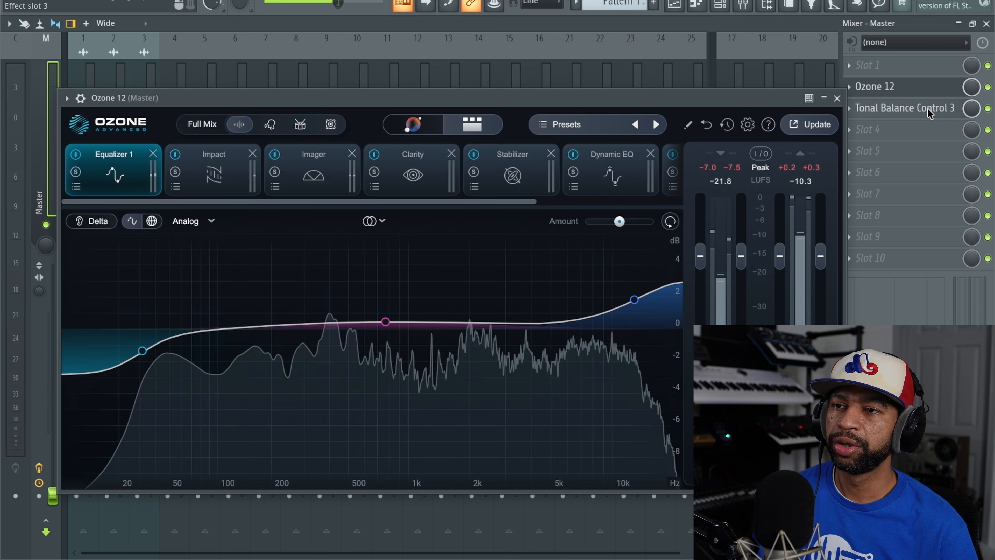
click(927, 108)
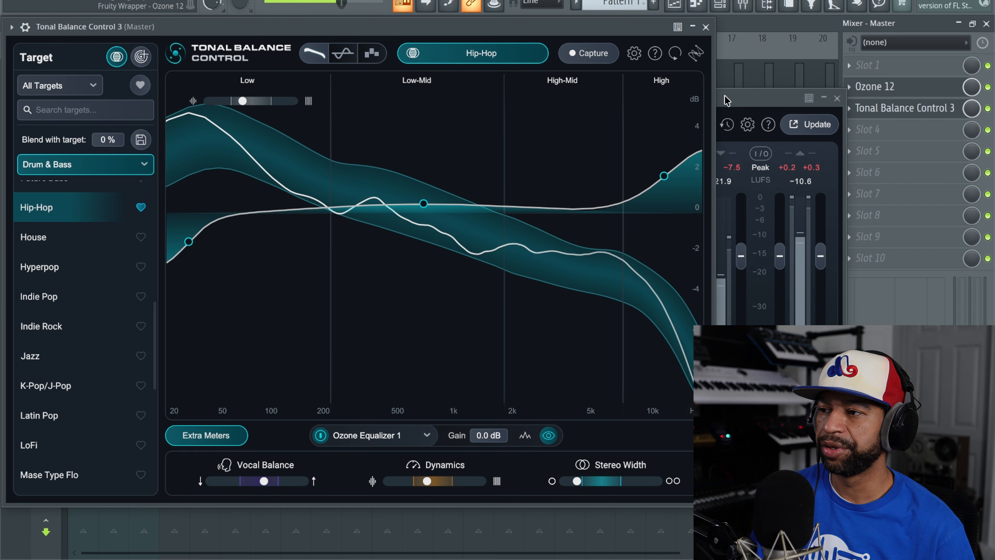
click(770, 138)
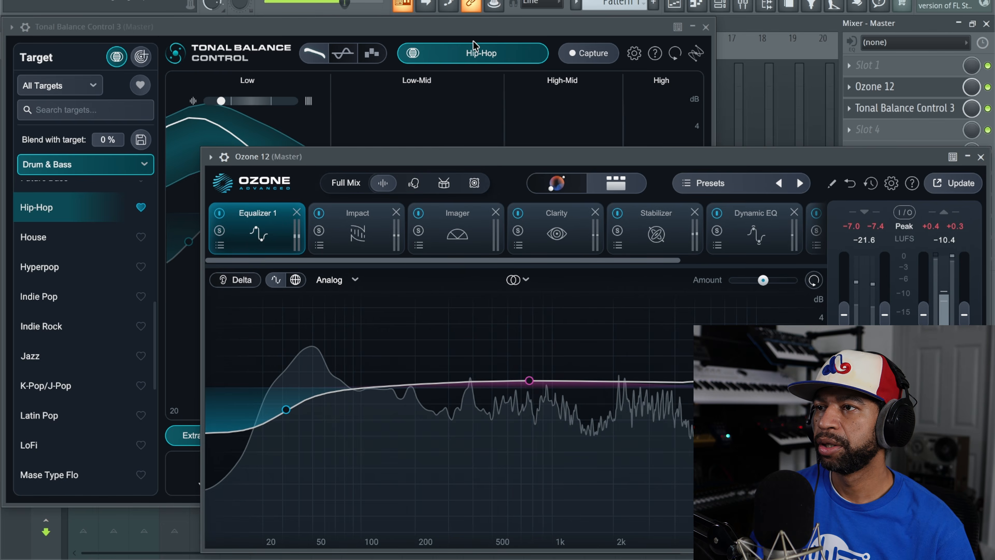
click(474, 31)
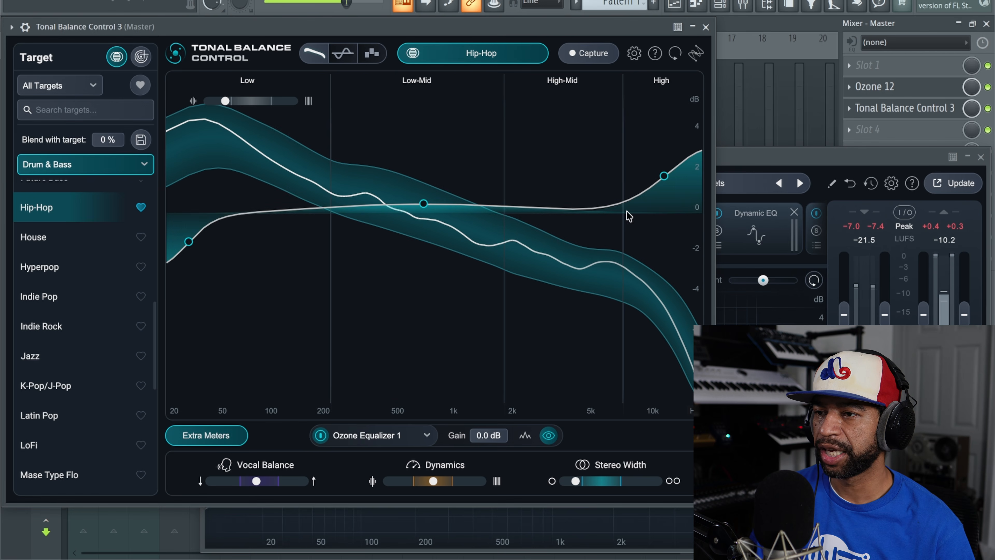
Add a bell boost of about 2.9 dB at 4129 Hz and a bell cut of about -2.6 dB at 198 Hz, checking both in Ozone 12
click(563, 208)
drag(562, 203, 565, 156)
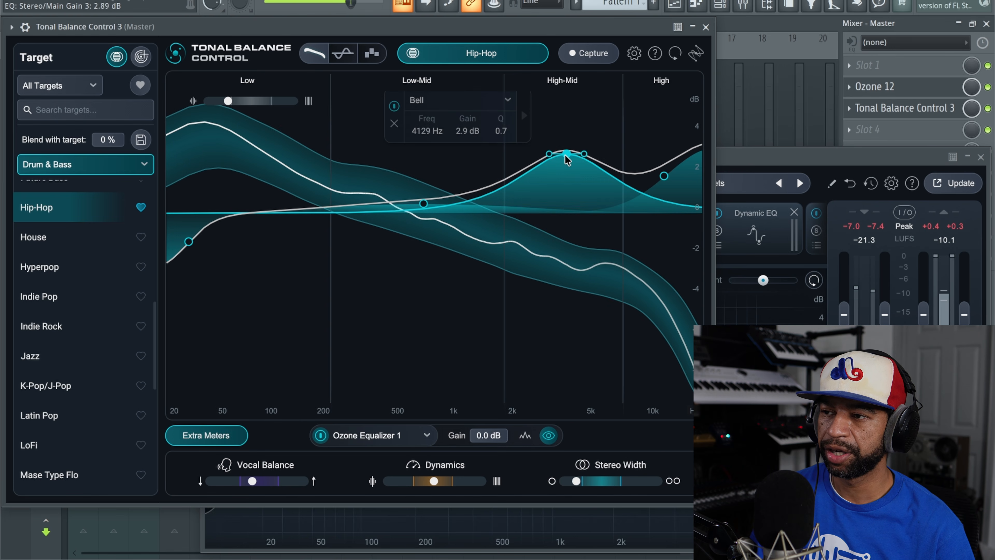
click(298, 208)
drag(298, 209, 313, 270)
click(722, 199)
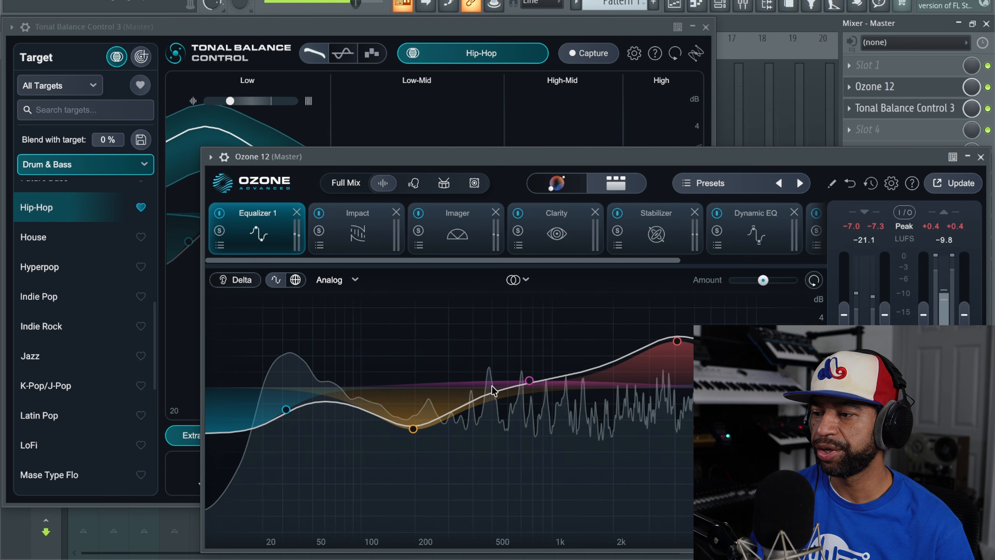
click(283, 29)
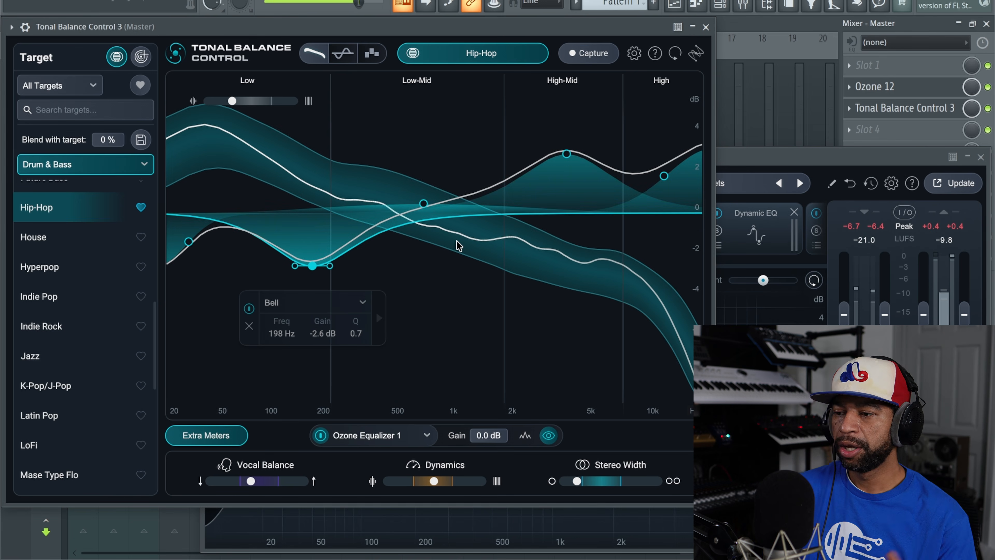